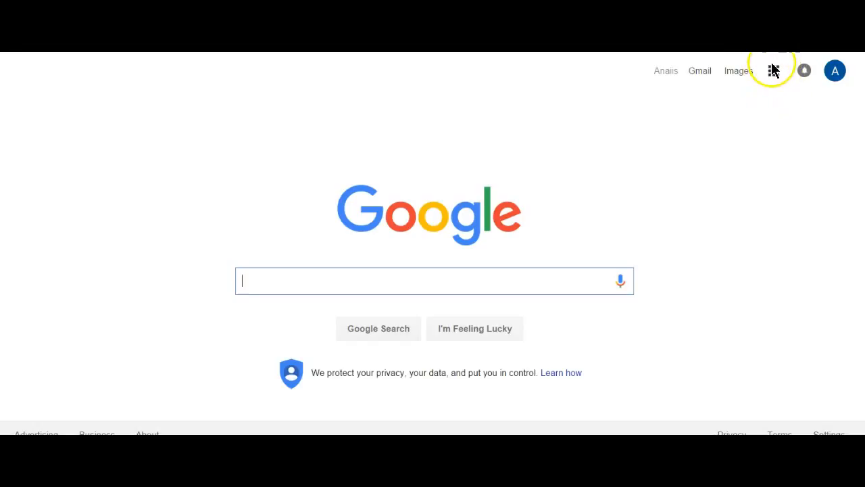
- Open Google Drive from the Google apps launcher on the Google Search page
click(774, 72)
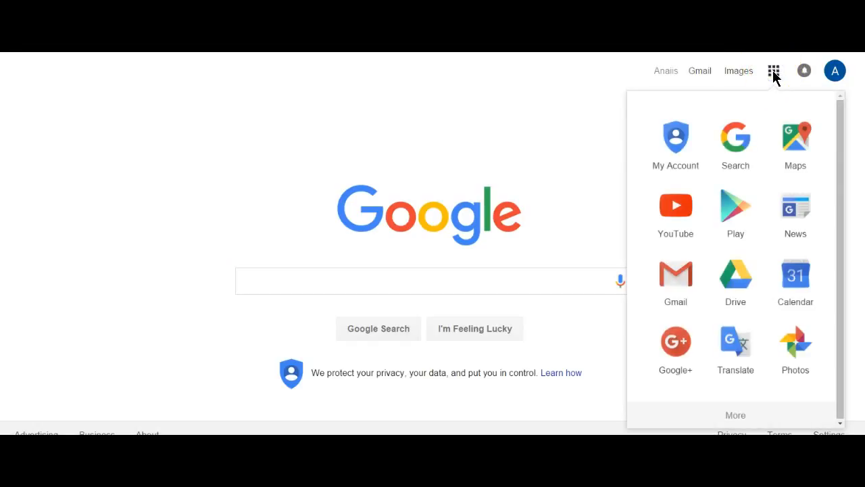
click(735, 284)
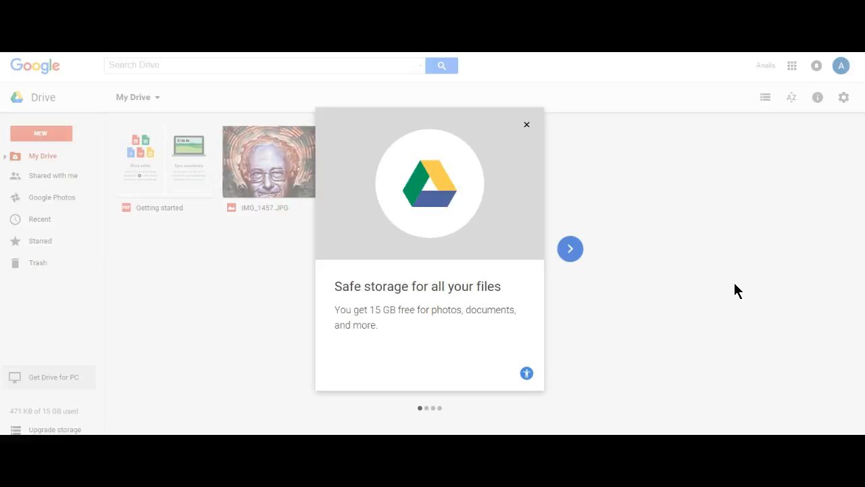
- Close the Drive welcome tour and the Windows charms overlay to reveal My Drive's files
click(708, 160)
key(super+c)
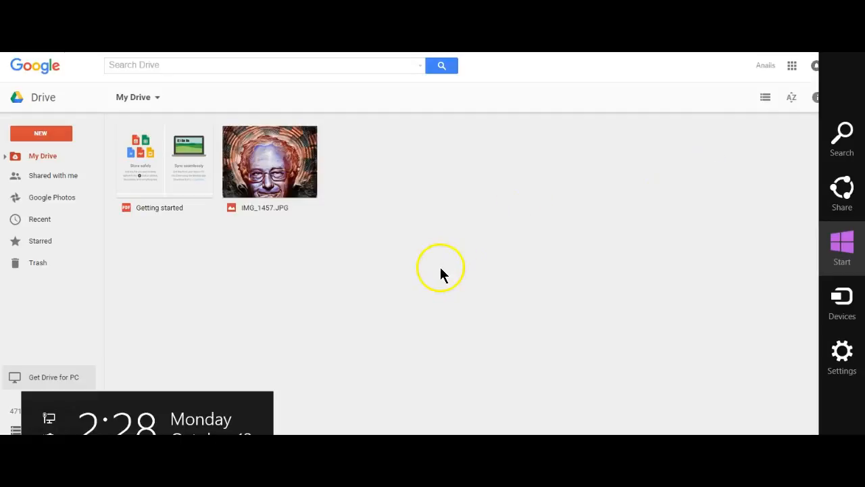
click(235, 325)
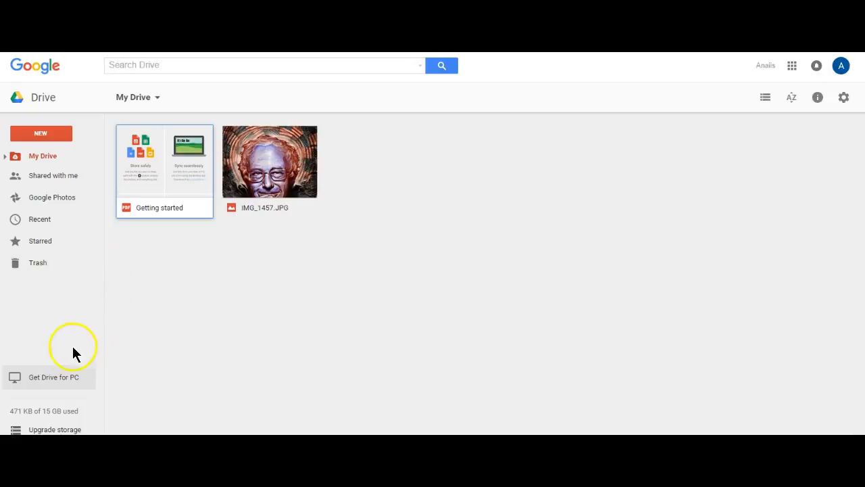
click(123, 276)
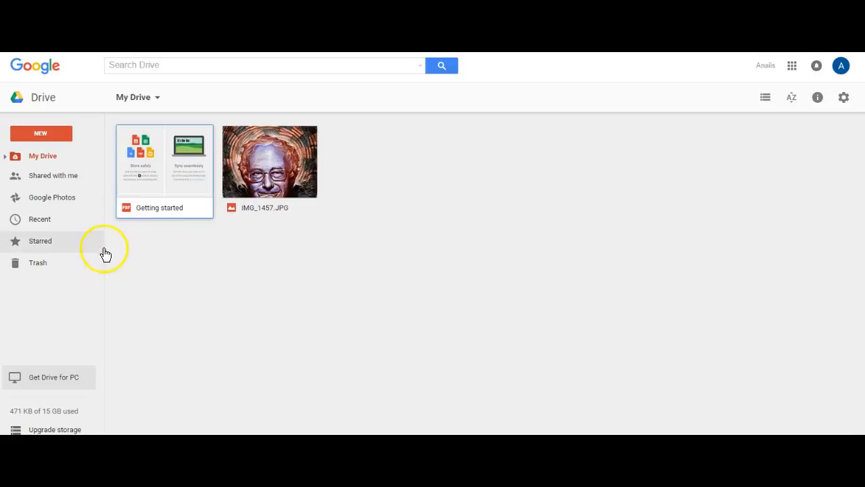
click(76, 180)
click(75, 180)
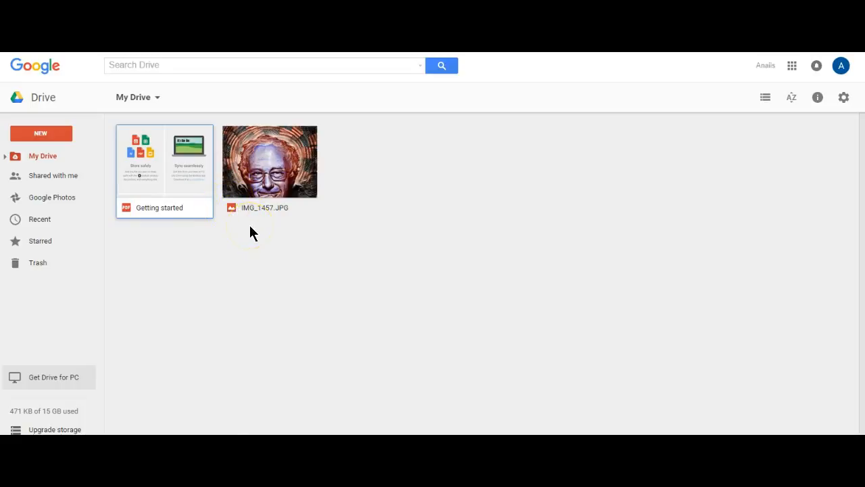
click(228, 260)
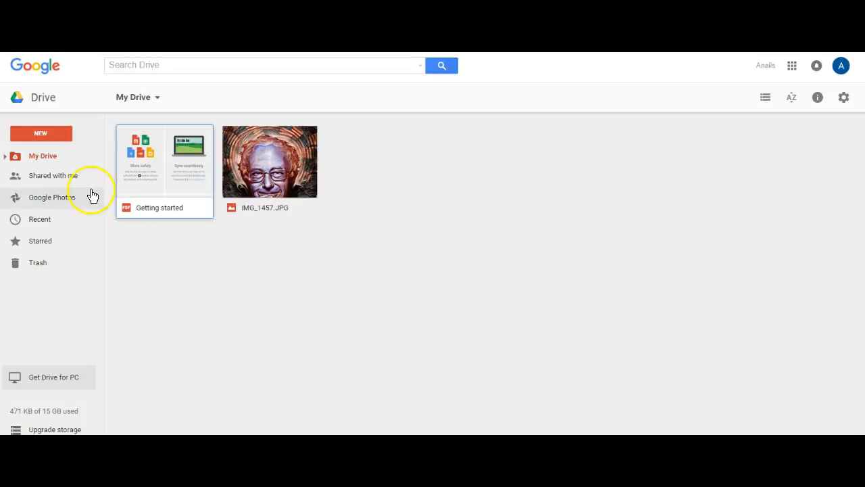
- Create a new blank Google Sheets spreadsheet from the NEW menu
click(39, 132)
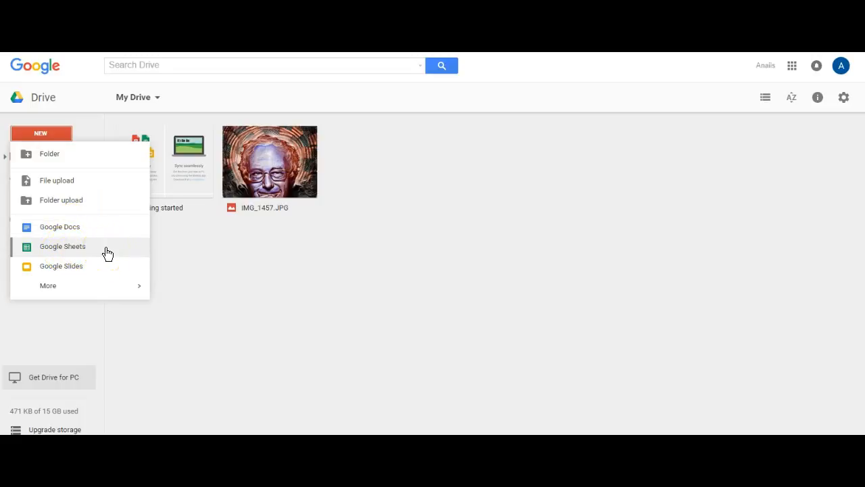
click(73, 248)
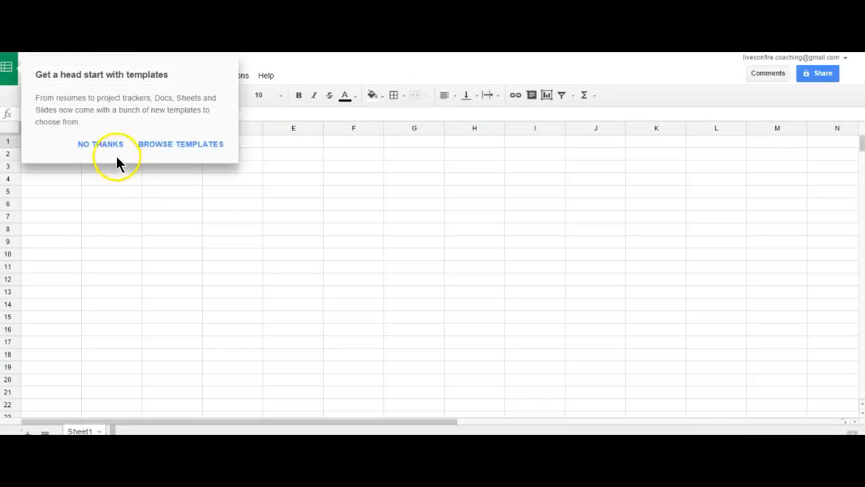
- Decline the Sheets templates suggestion and return to the Google Drive tab
click(110, 146)
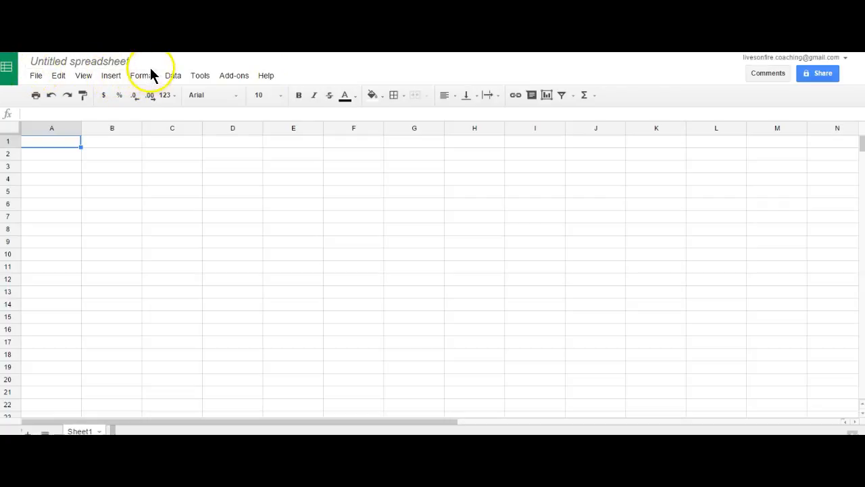
click(291, 73)
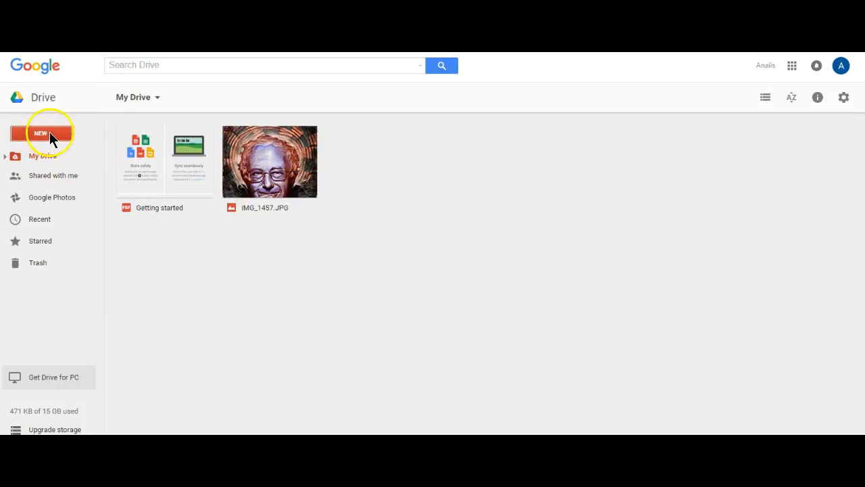
- Create a new blank Google Slides presentation from the NEW menu
click(50, 133)
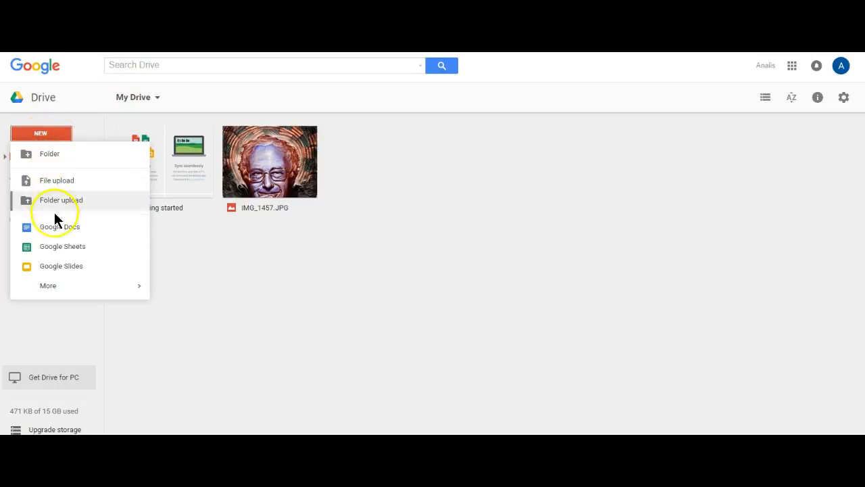
click(60, 269)
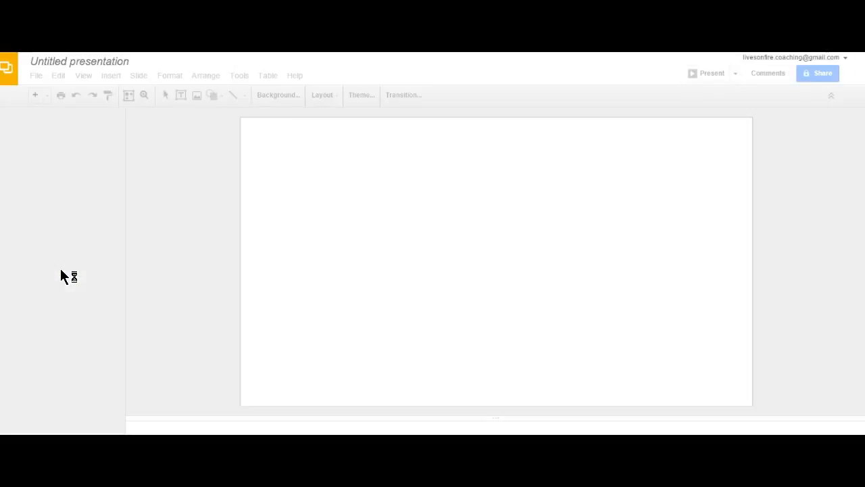
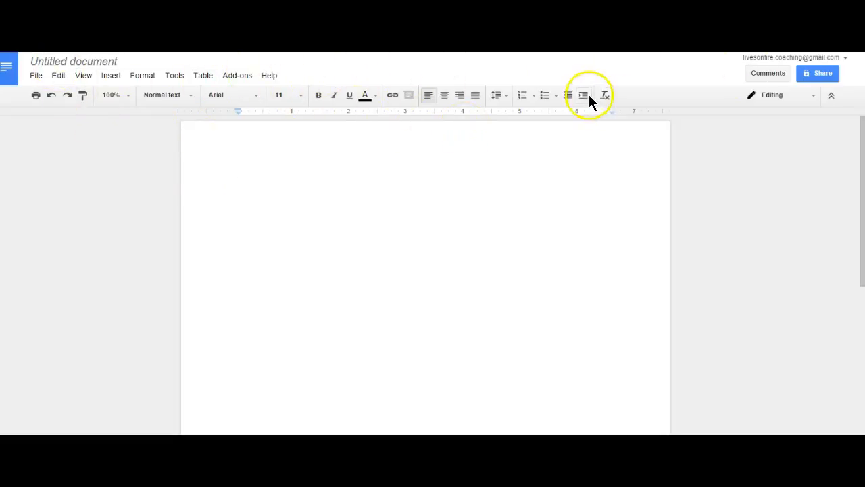
key(super+c)
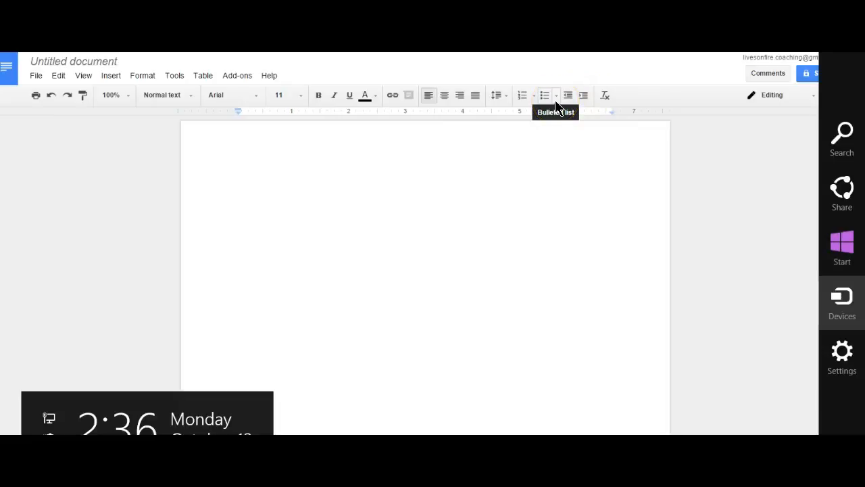
key(Return)
click(536, 155)
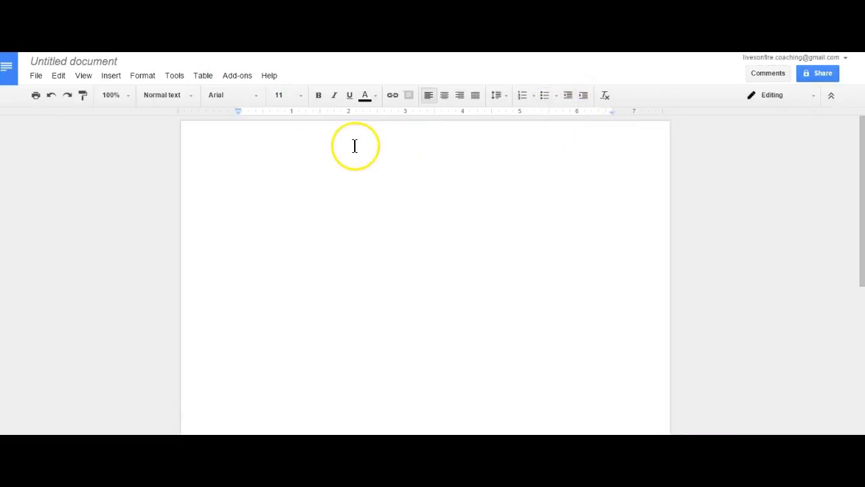
click(257, 99)
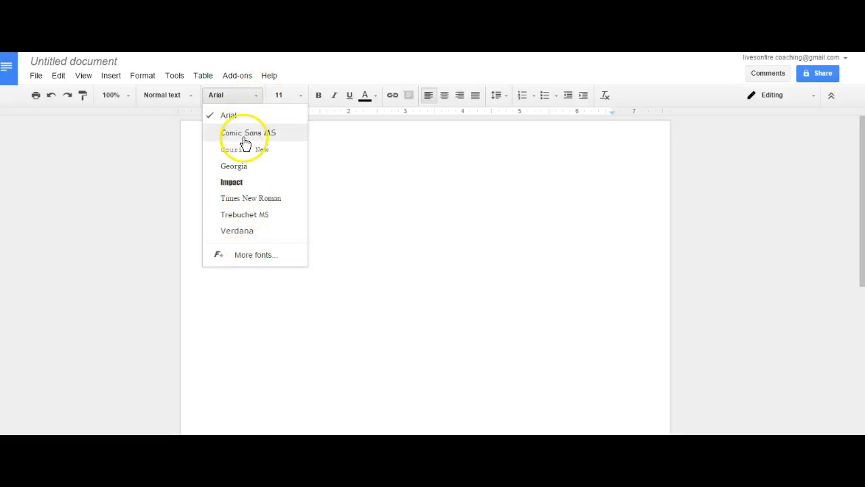
click(249, 264)
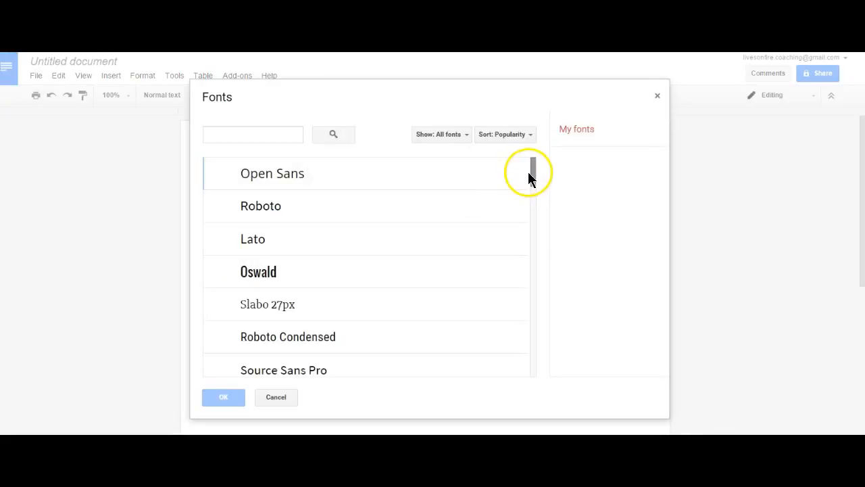
mouse_move(534, 176)
mouse_down()
mouse_move(531, 295)
mouse_move(533, 176)
mouse_up()
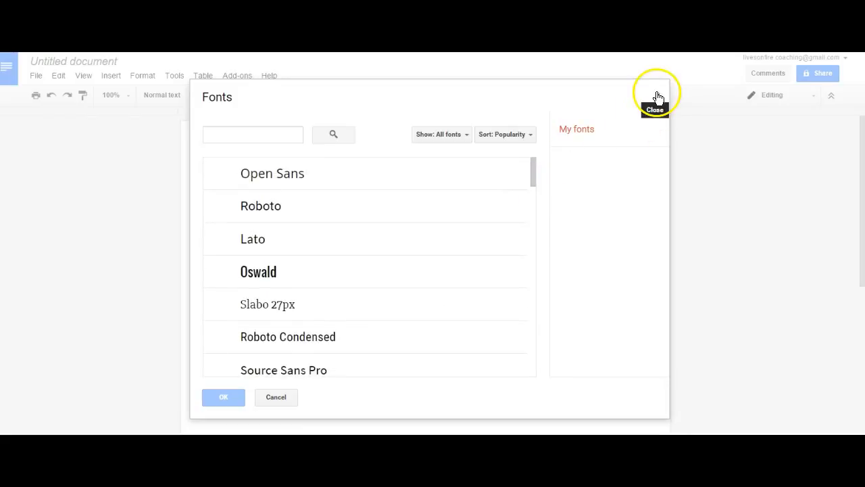
click(658, 98)
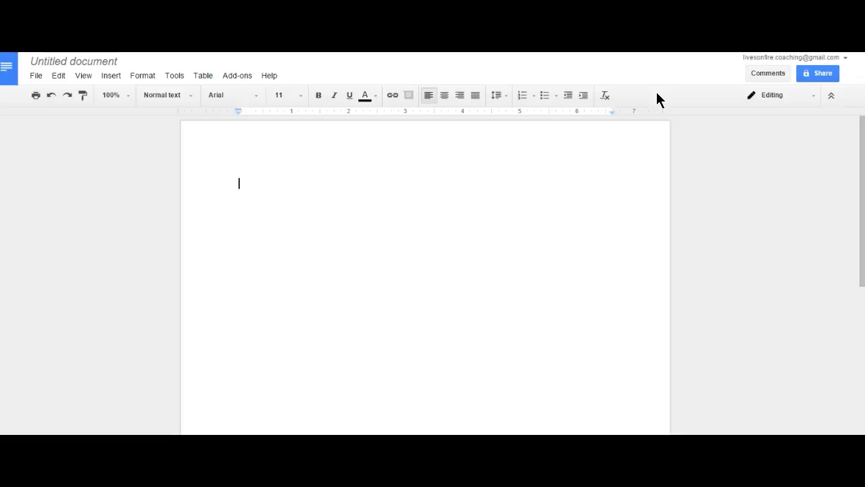
click(234, 76)
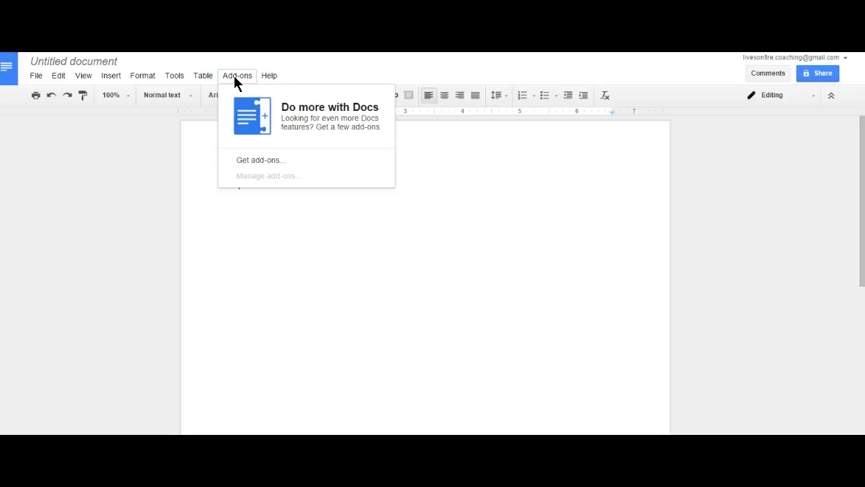
click(253, 160)
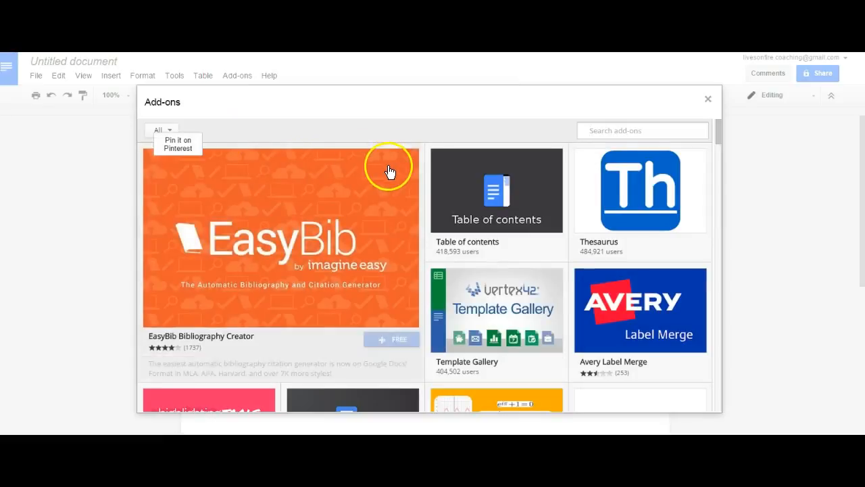
mouse_move(719, 137)
mouse_down()
mouse_move(717, 260)
mouse_move(726, 150)
mouse_up()
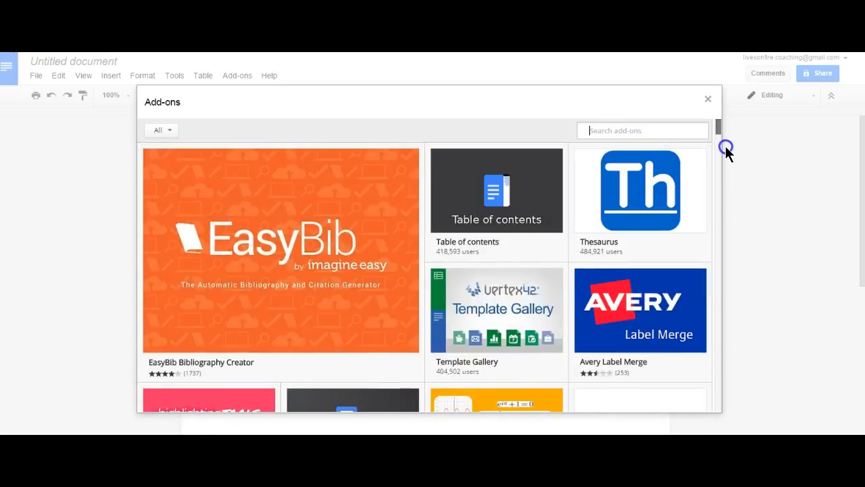
click(707, 100)
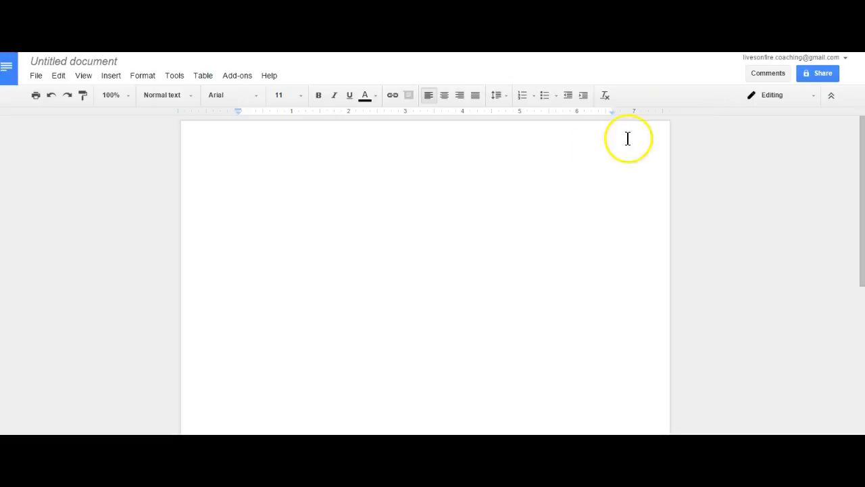
- Type the greeting 'Hi' and 'Here's my ethical bribe. I hope you find the information useful.'
click(271, 187)
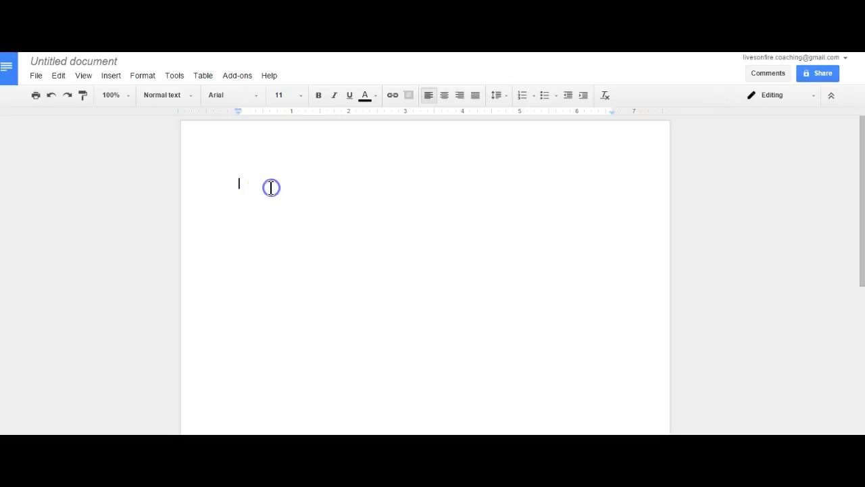
text(Hi)
key(Return)
text(Here')
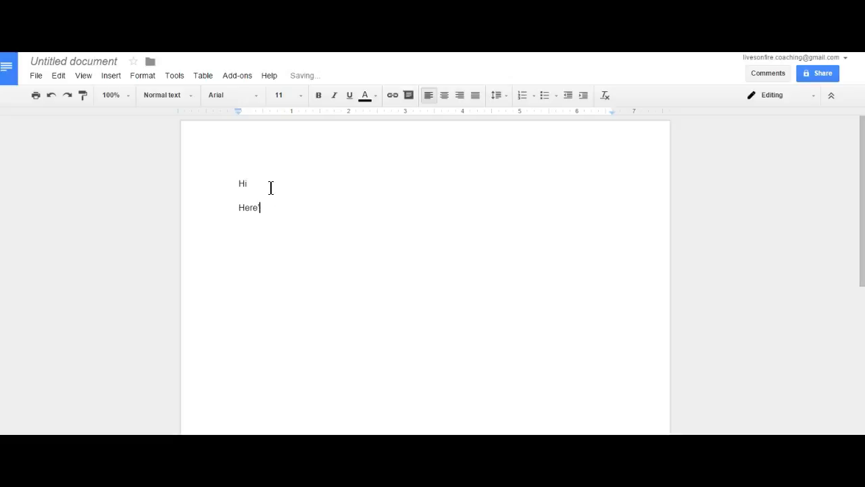
text(s my ethical bribe. I hope you find the informatin)
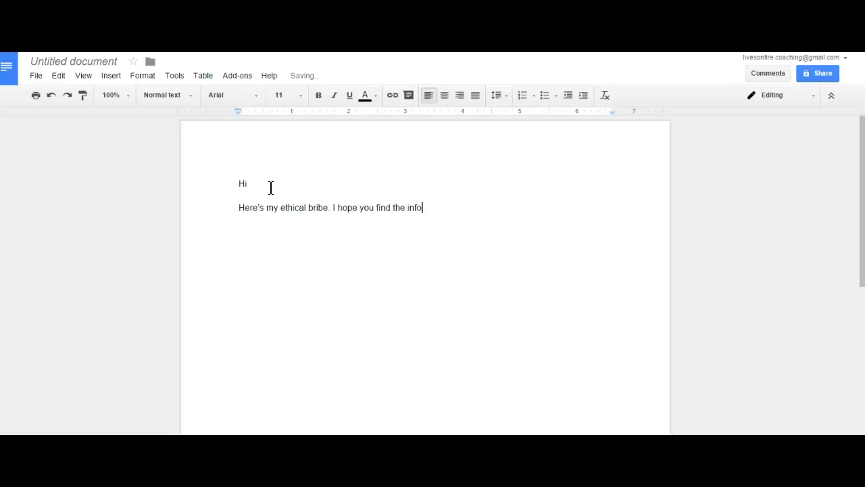
key(BackSpace)
text(on useful.)
- Add the line 'Please contact me with questions, I'd be happy to help if I can.'
key(Return)
text(Please contact)
key(BackSpace)
key(BackSpace)
text(ct me with questions, I'd be happy to help if I can.)
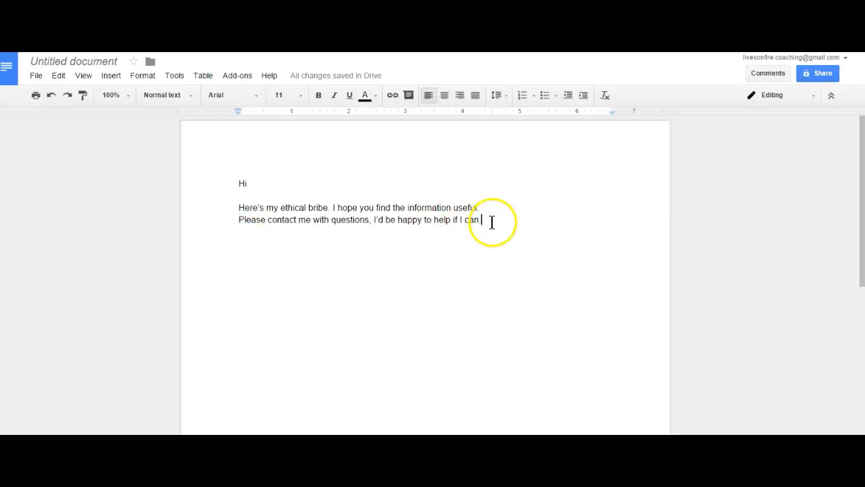
key(Return)
key(Return)
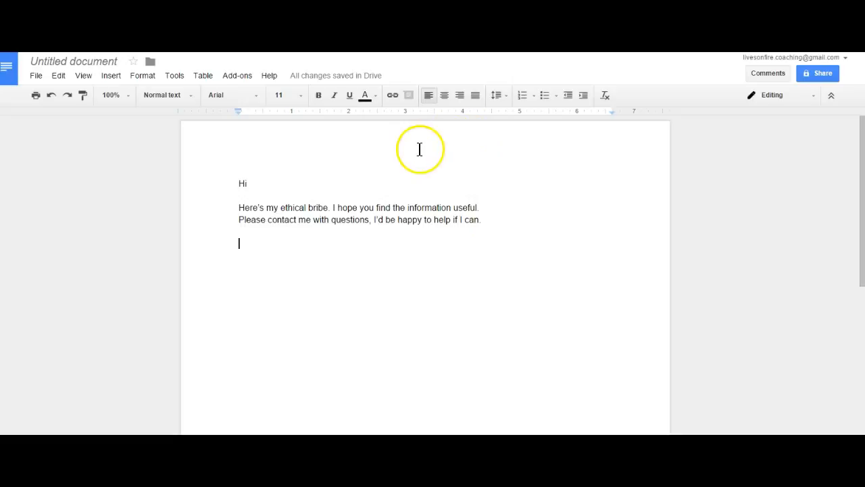
- Start an Insert > Image upload and bring the computer's file browser forward
click(112, 75)
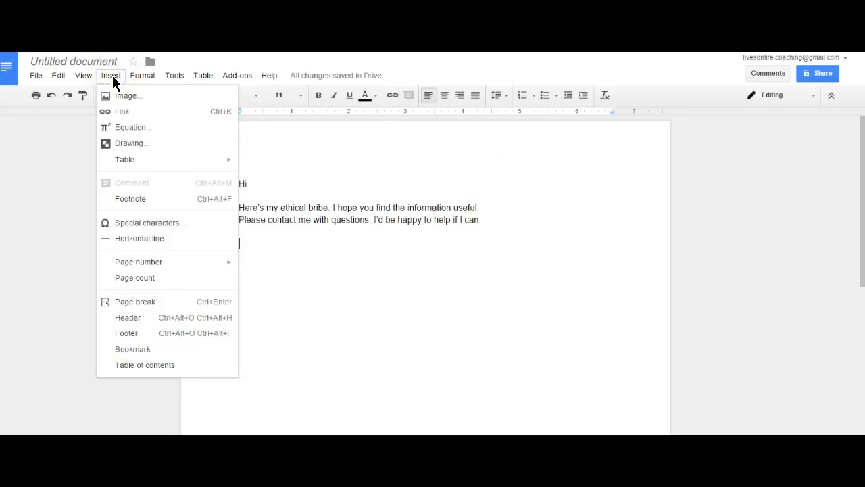
click(117, 95)
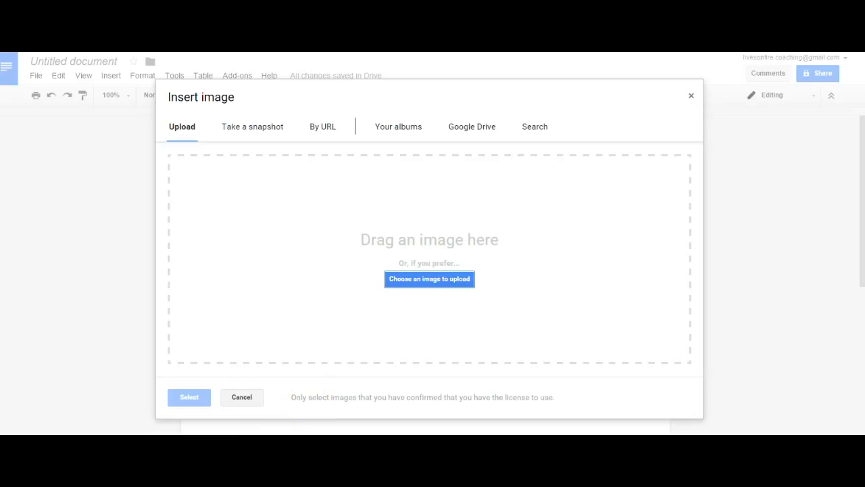
click(112, 412)
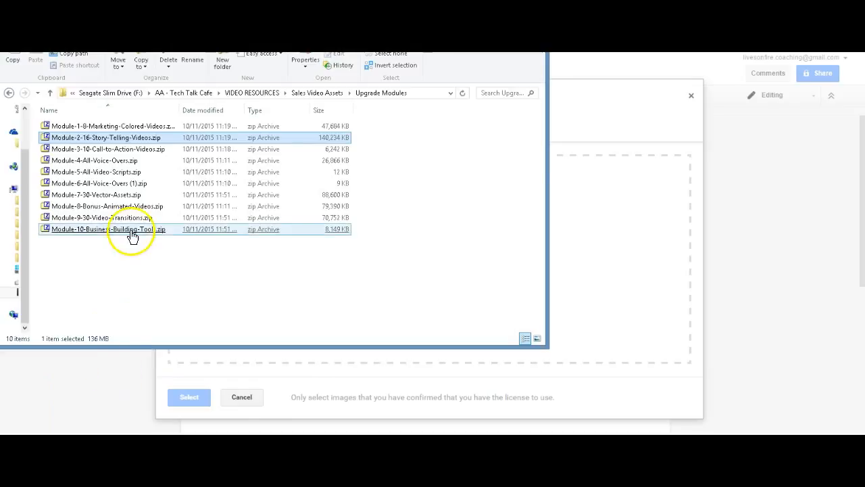
- Go up to the AA - Tech Talk Cafe folder and open Tech Talk
click(50, 94)
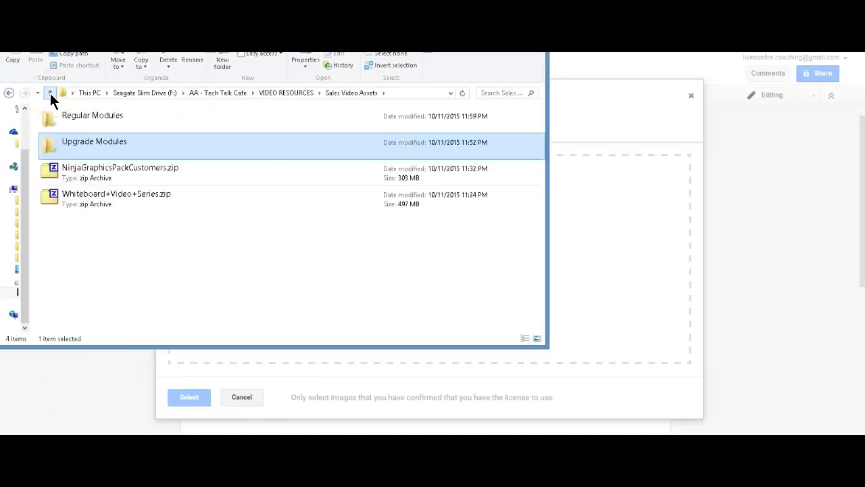
click(50, 94)
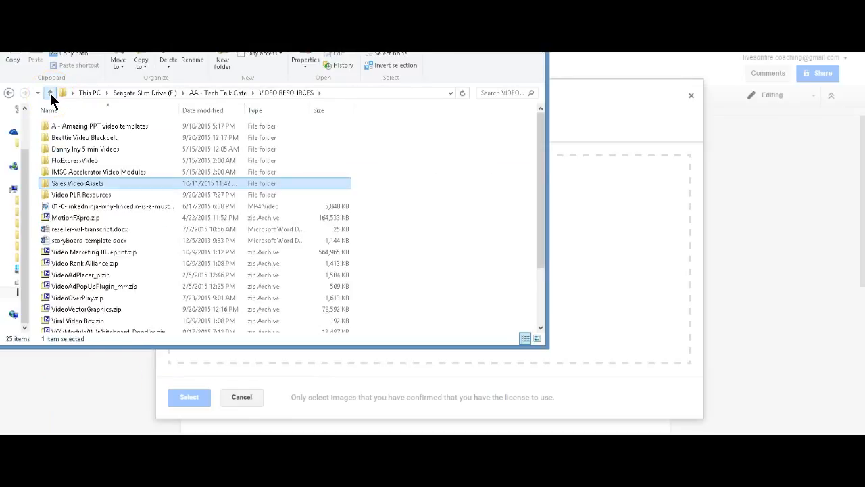
click(50, 94)
click(244, 277)
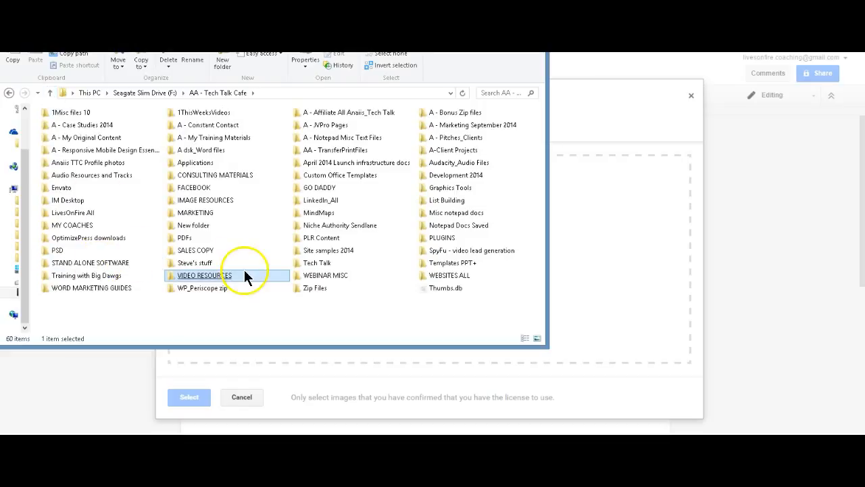
click(324, 268)
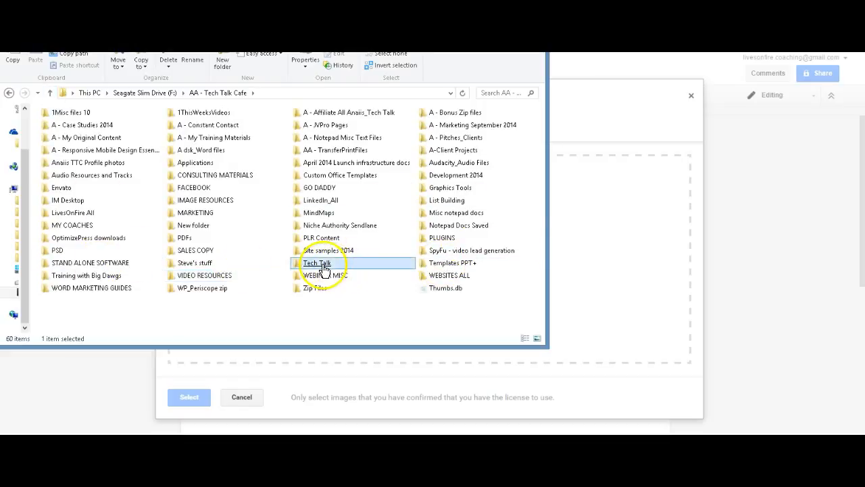
double_click(324, 268)
click(321, 264)
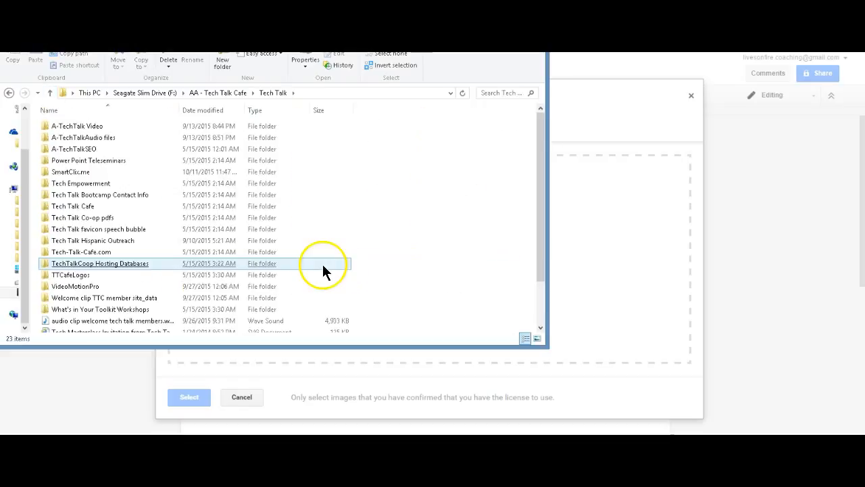
- Open SmartClix.me and preview the bigstock black-and-white portrait JPG
double_click(65, 173)
click(66, 173)
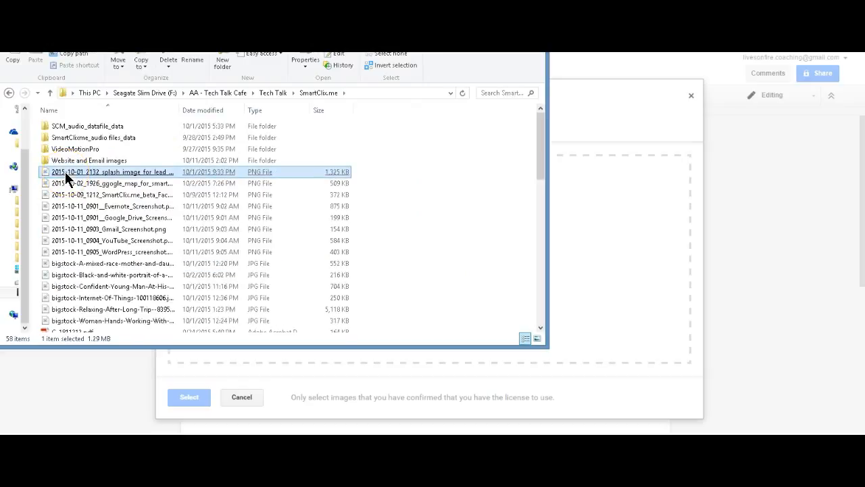
click(86, 230)
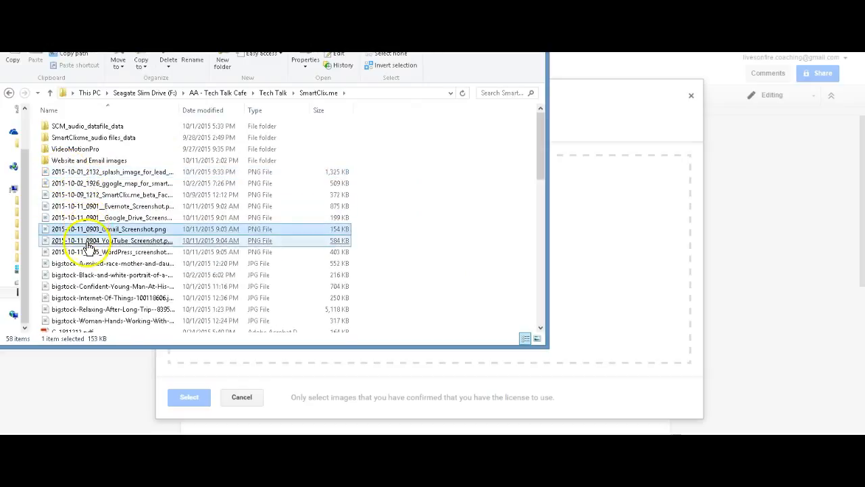
click(91, 275)
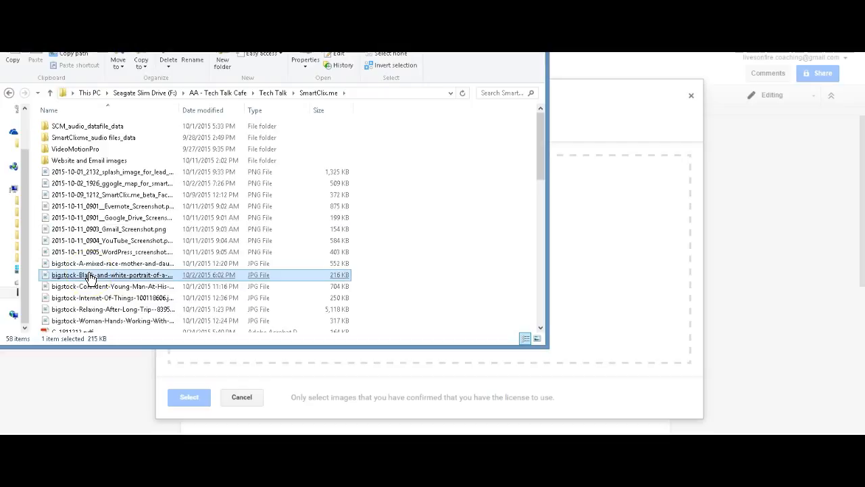
double_click(92, 275)
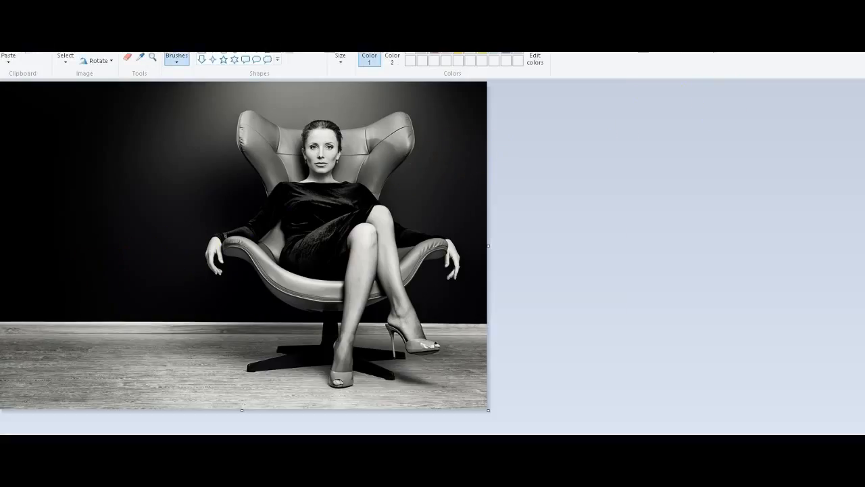
click(852, 5)
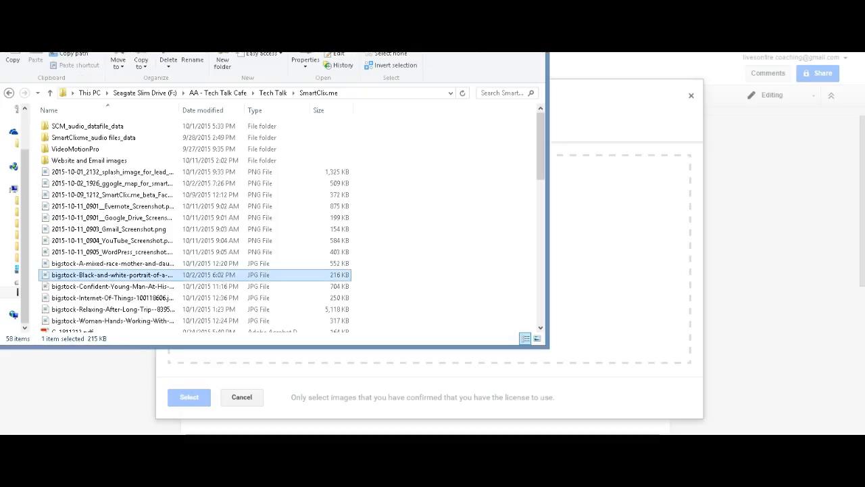
- Drop the bigstock portrait into the document, then cut the inserted photo back out
drag(138, 276, 575, 287)
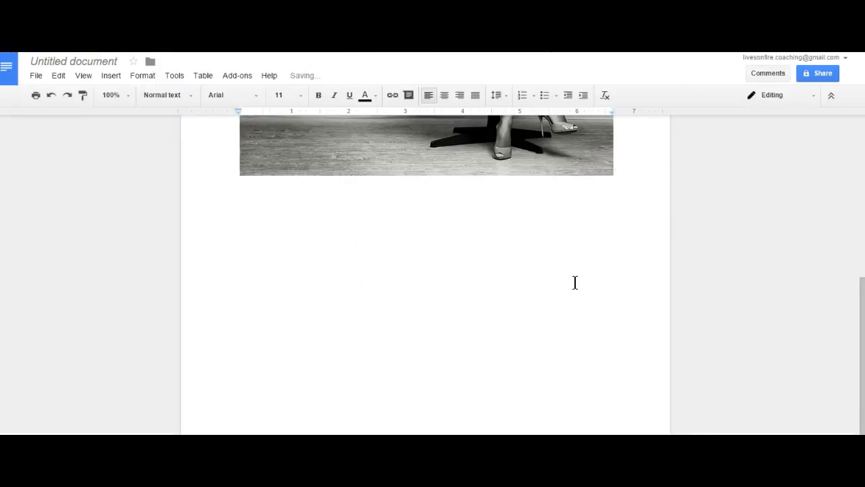
drag(859, 300, 859, 181)
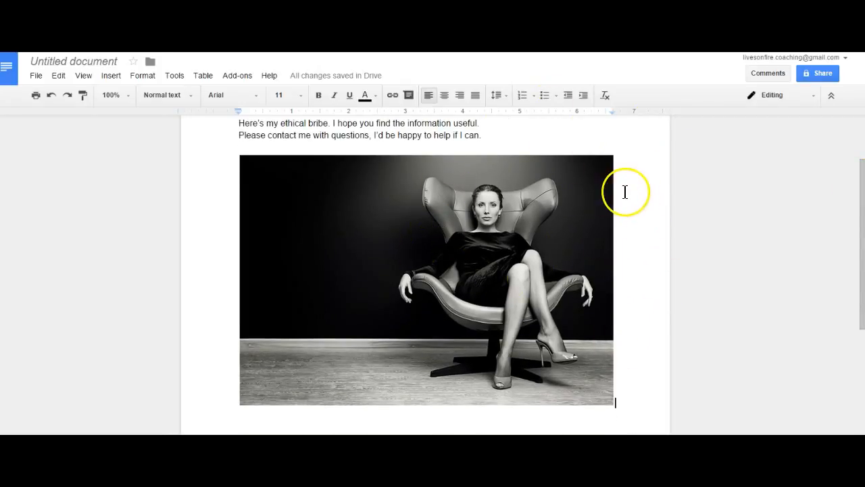
click(520, 210)
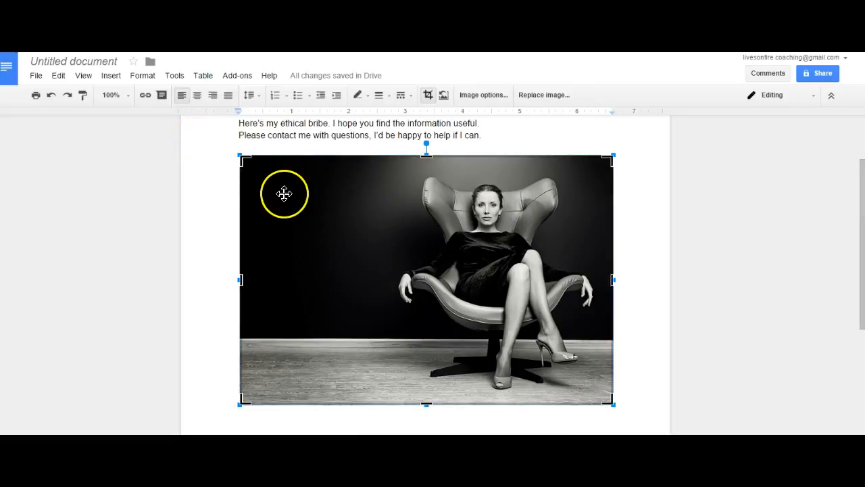
right_click(258, 181)
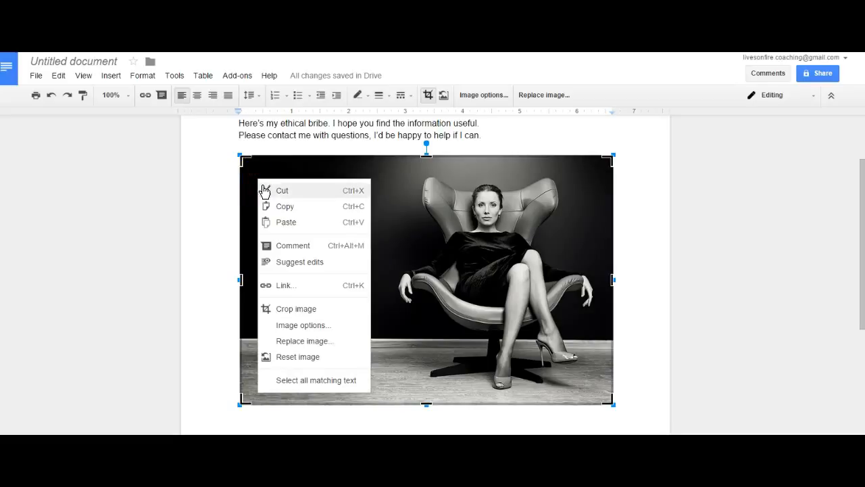
click(270, 191)
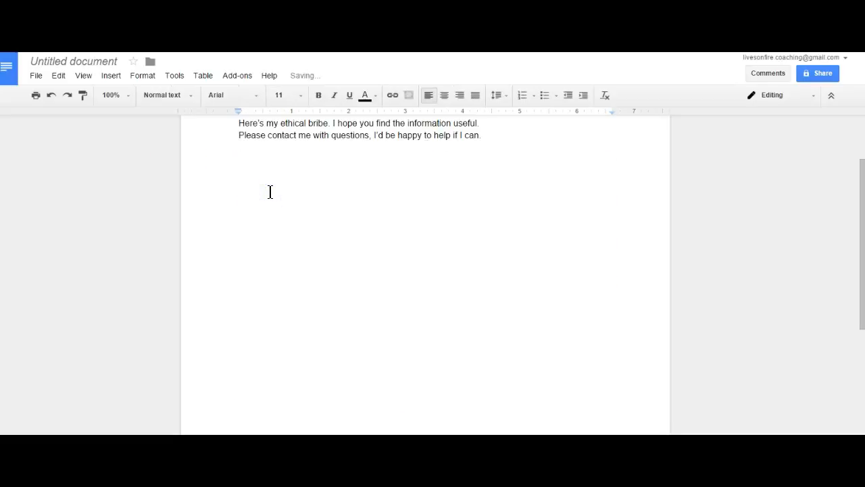
- Rename the Untitled document to 'Demo Doc' via File > Rename
click(38, 78)
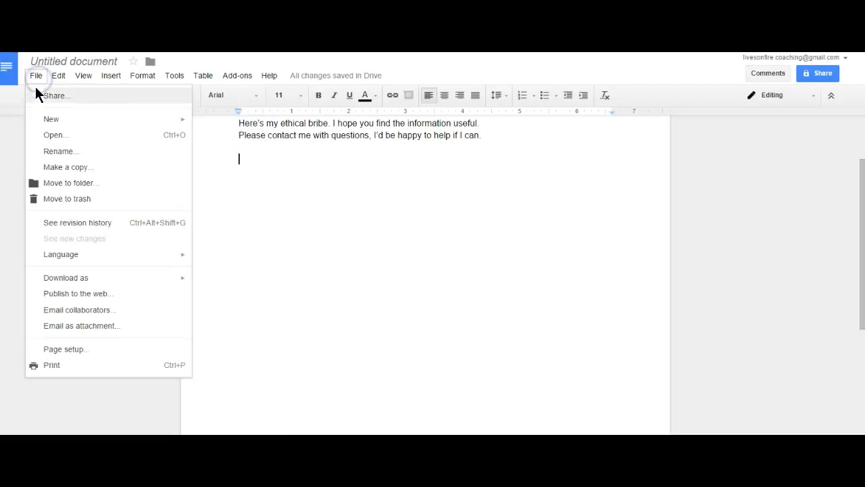
click(55, 77)
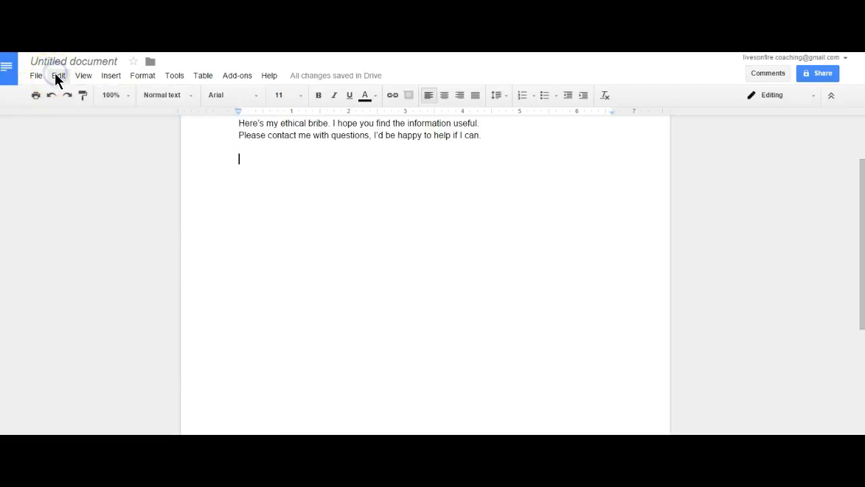
click(55, 77)
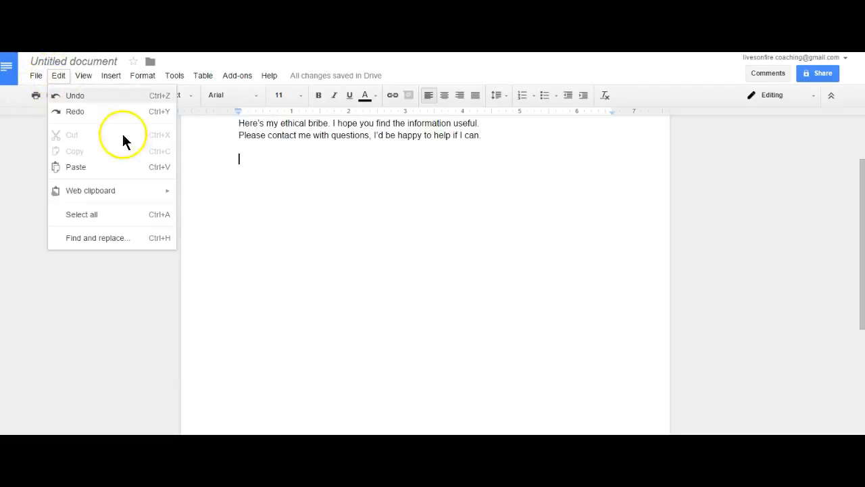
click(294, 259)
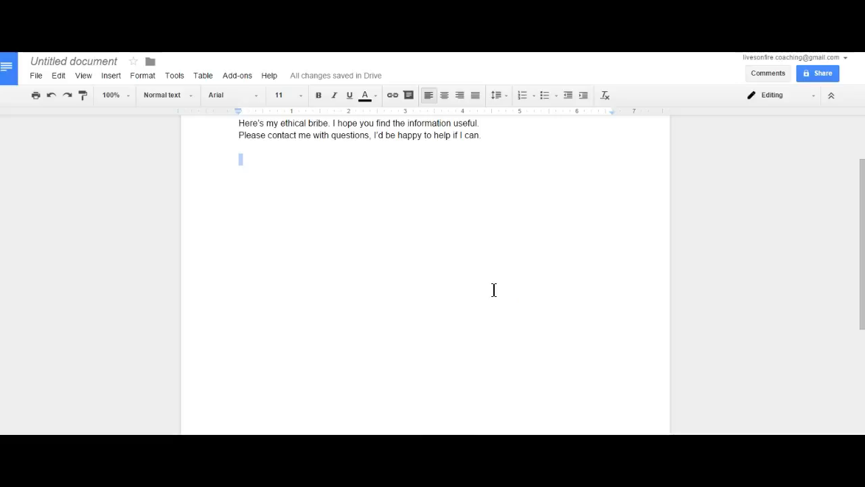
click(33, 76)
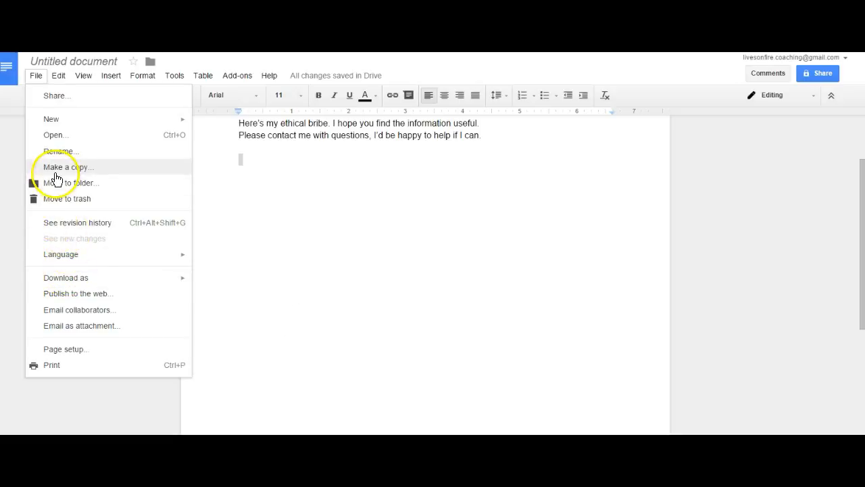
click(58, 151)
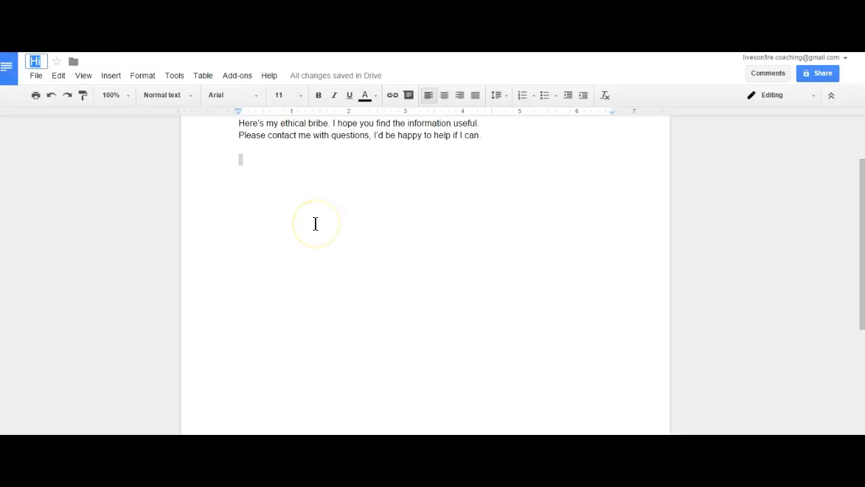
text(Dem)
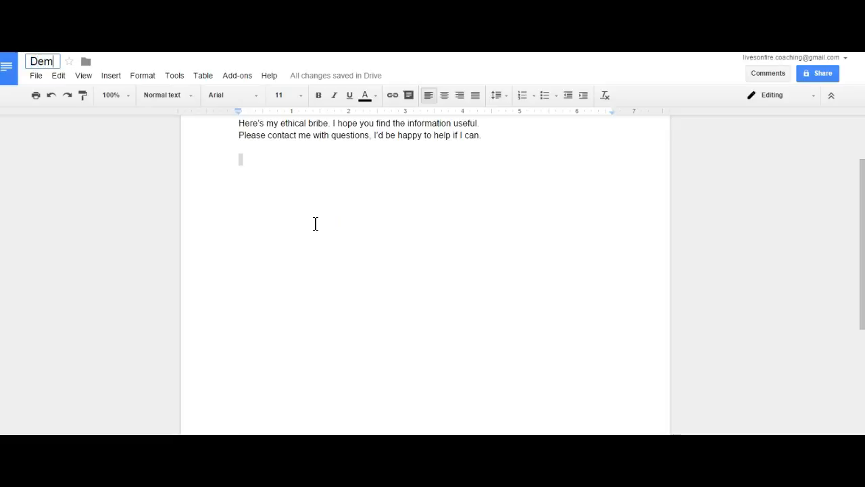
text(o Doc)
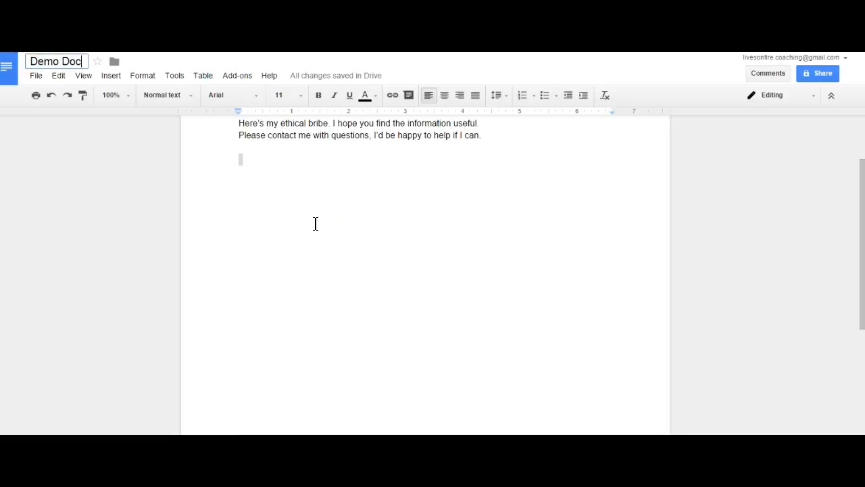
key(Return)
click(355, 346)
- Use Move to folder to create 'Demo documents' in My Drive and move Demo Doc there
click(36, 78)
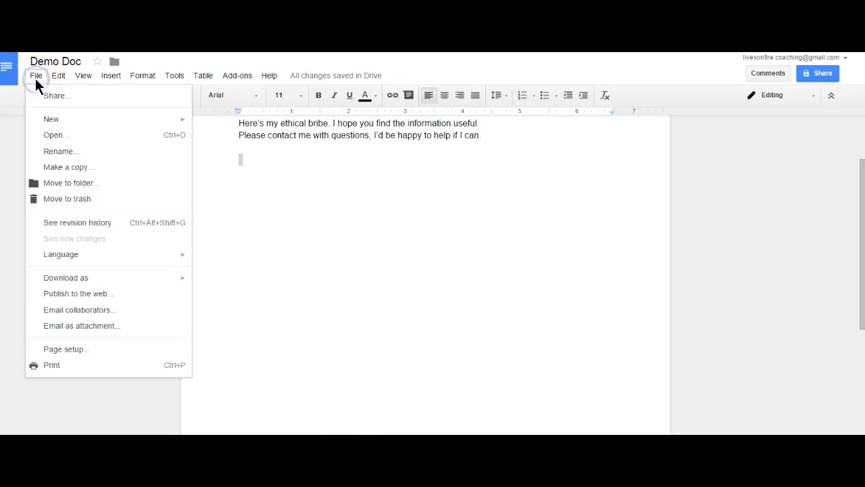
click(67, 183)
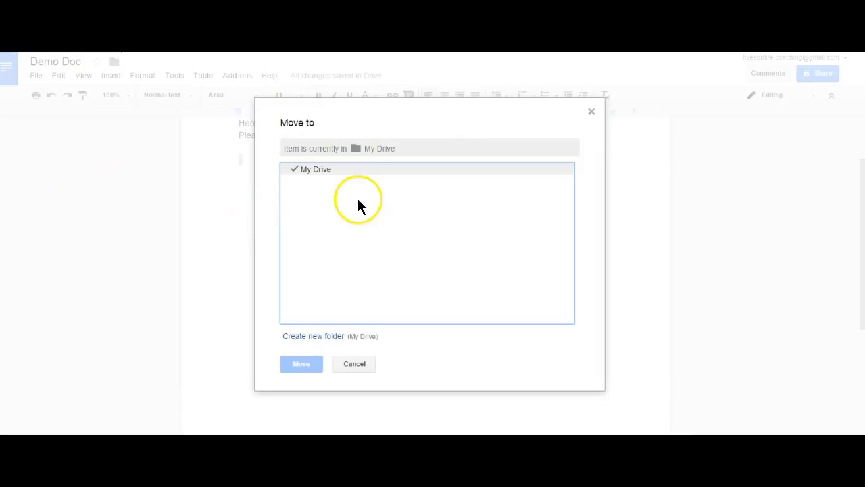
click(314, 338)
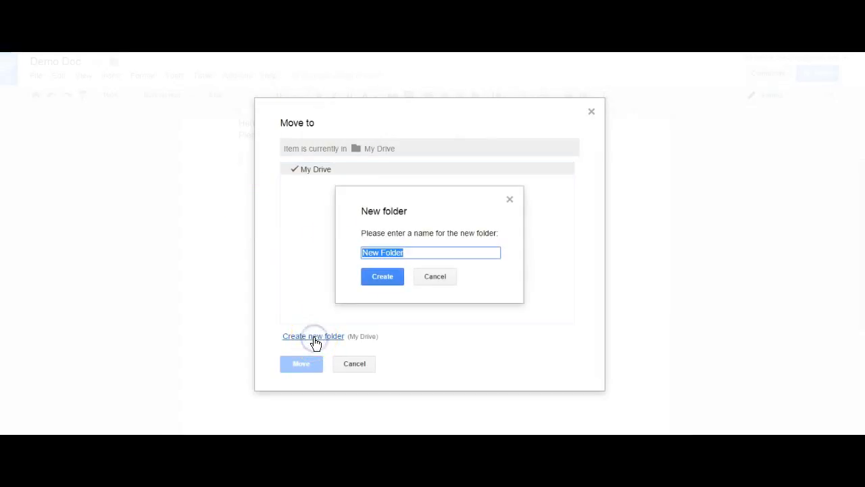
key(BackSpace)
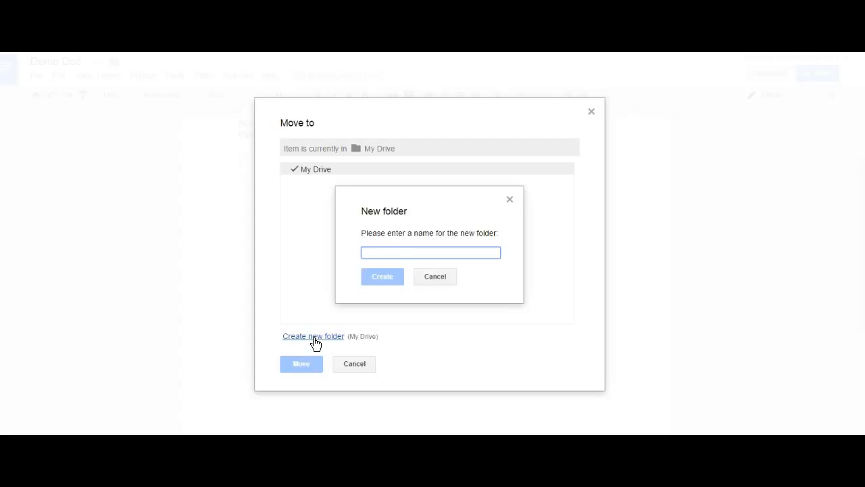
text(Demo documents)
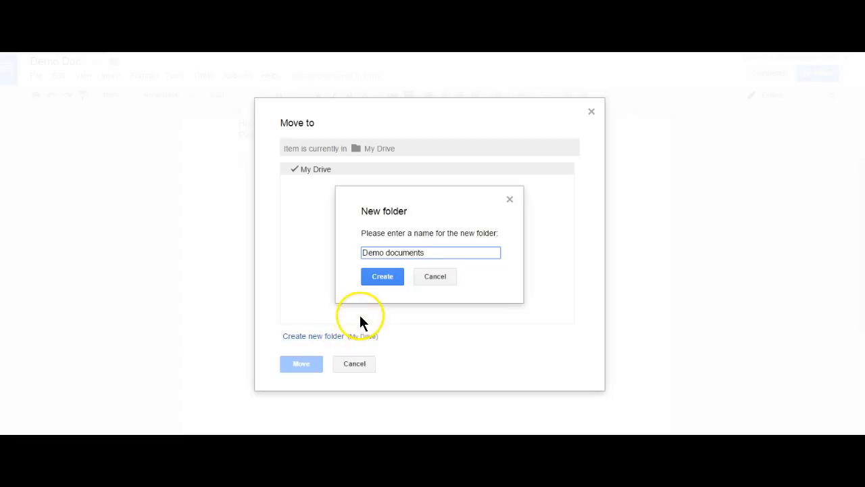
click(381, 277)
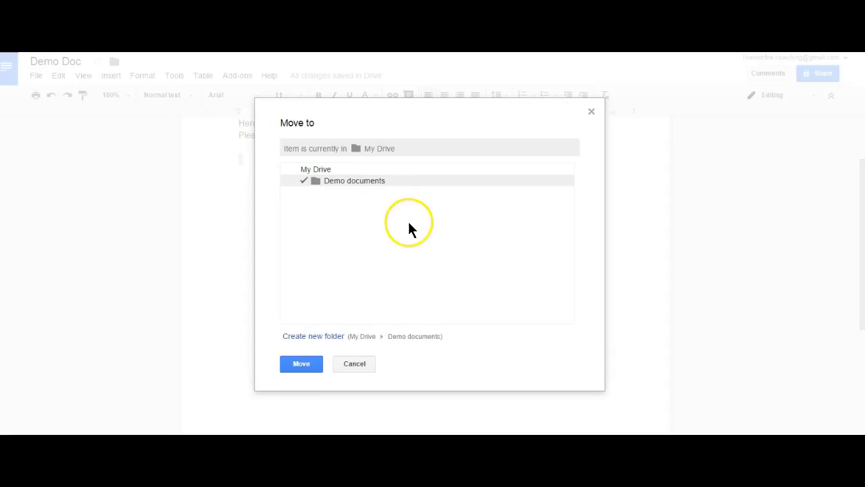
click(302, 365)
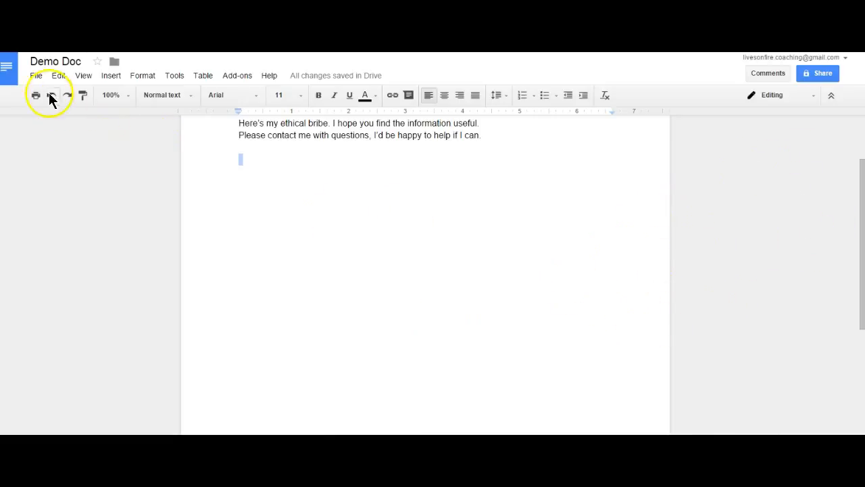
click(35, 75)
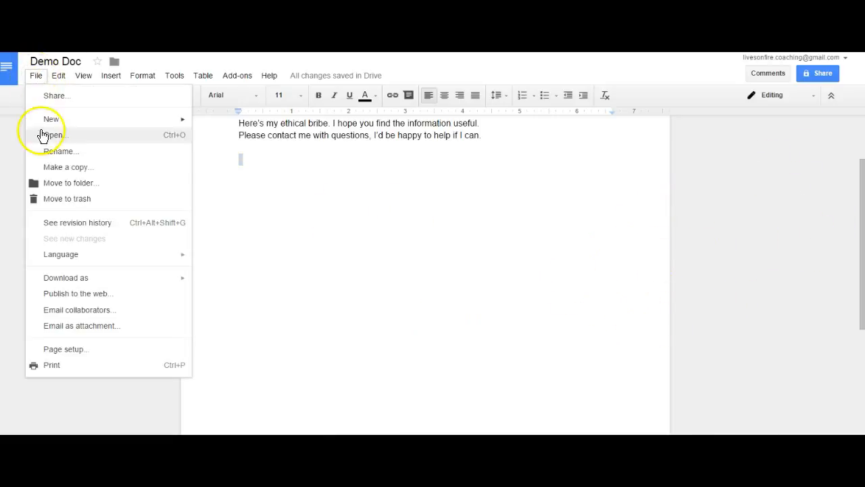
mouse_move(54, 276)
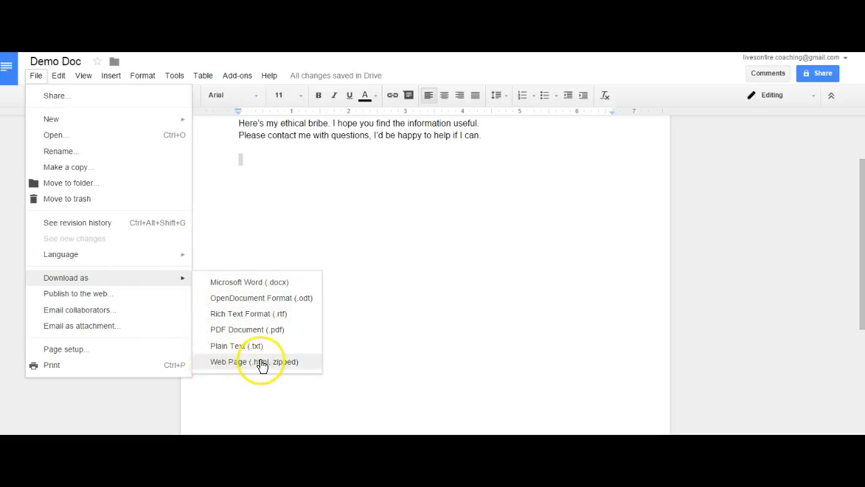
click(498, 196)
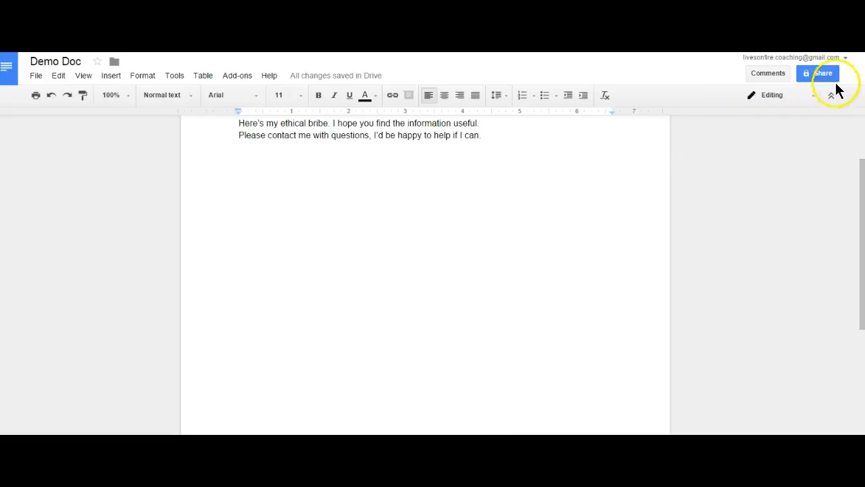
key(super+c)
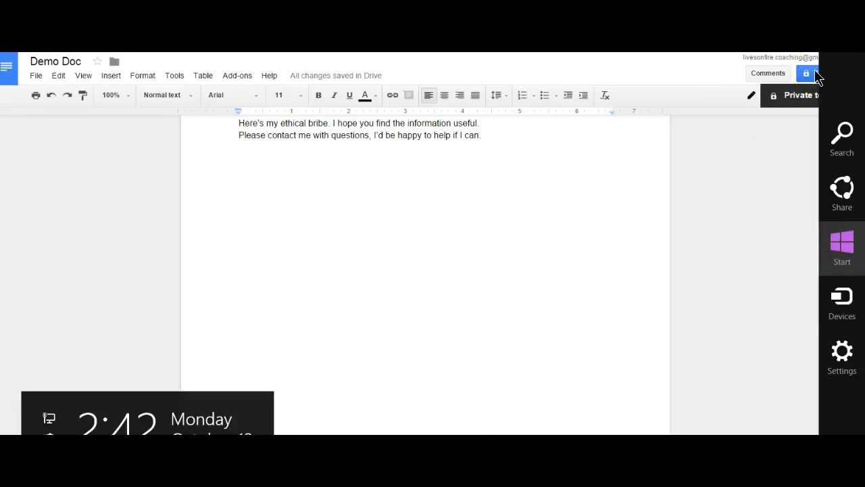
click(843, 190)
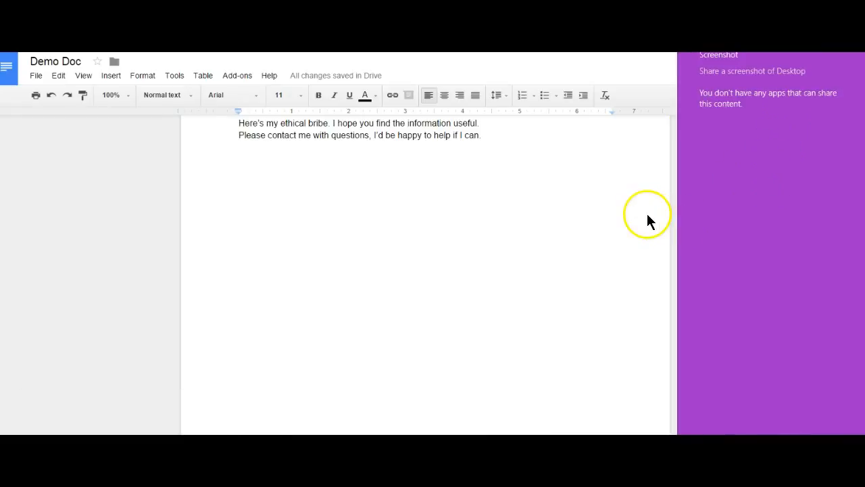
click(647, 214)
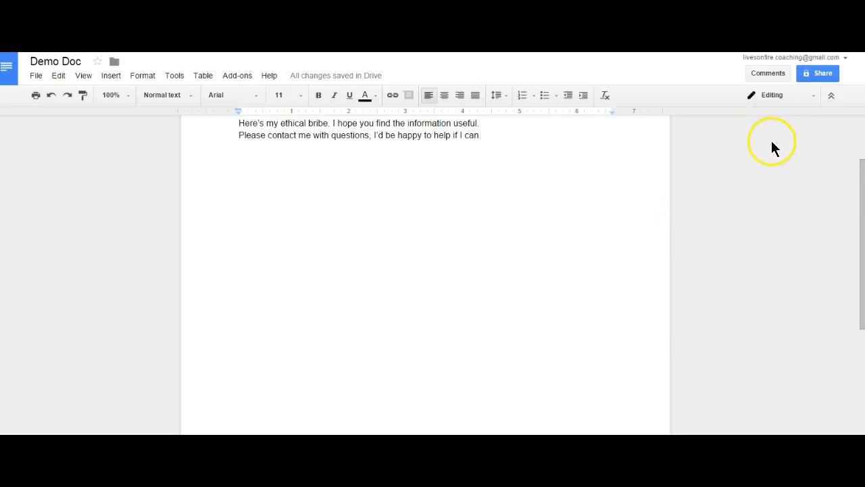
click(766, 74)
click(764, 74)
double_click(496, 134)
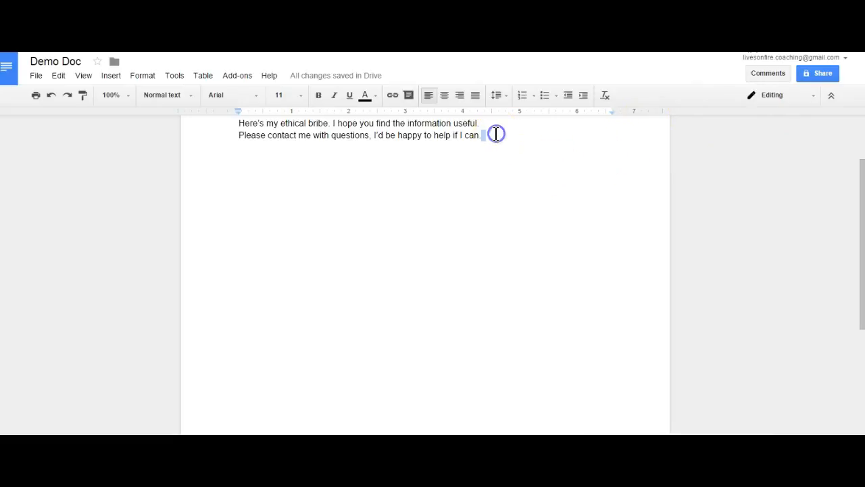
- Comment 'Good start' on the closing sentence 'I'd be happy to help if I can.'
click(765, 73)
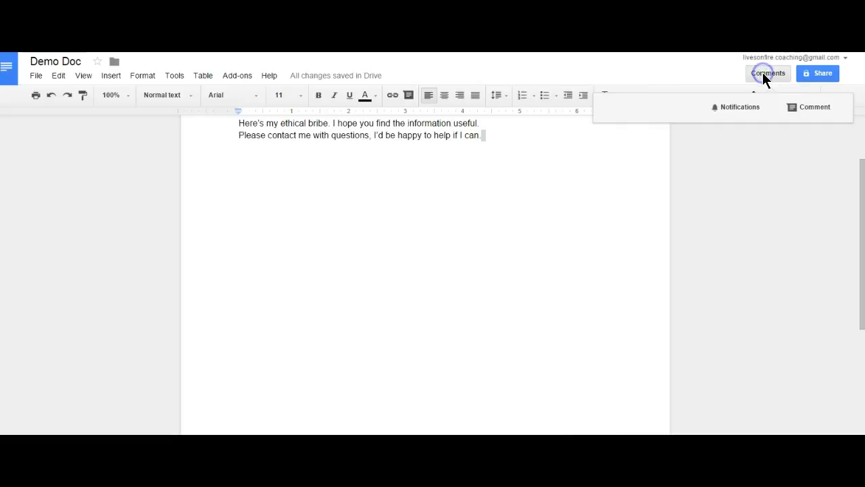
click(803, 106)
key(super+c)
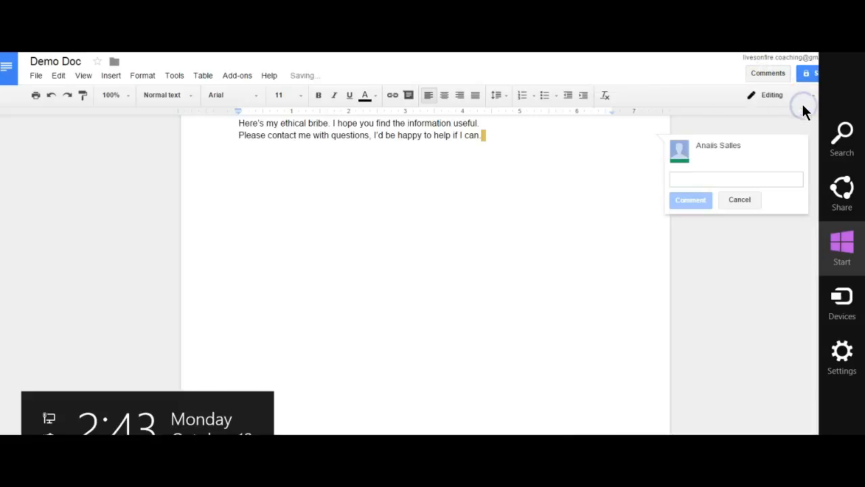
click(685, 175)
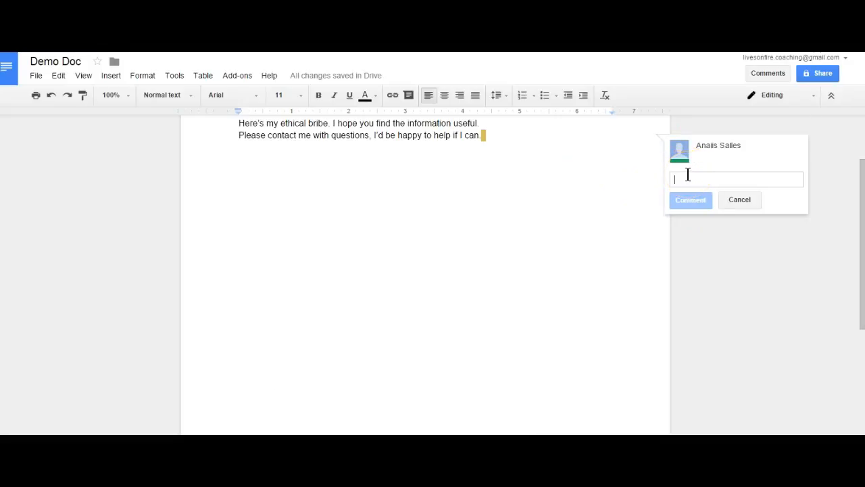
text(Good start)
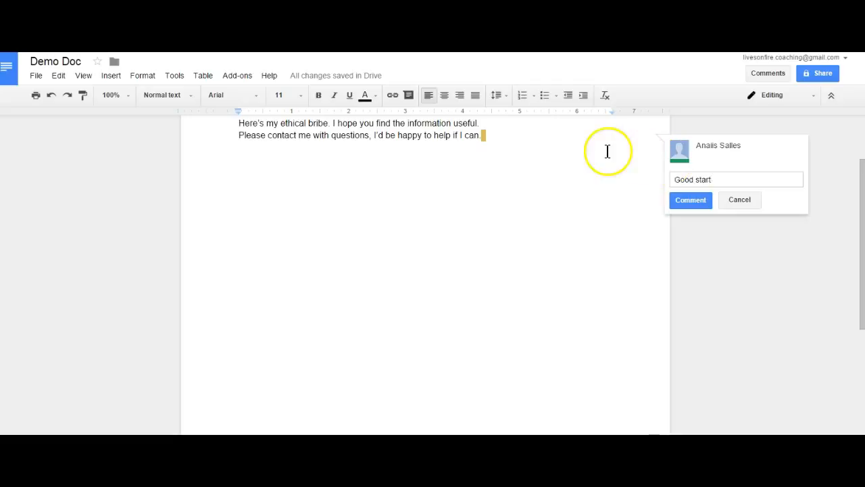
click(680, 200)
key(super+c)
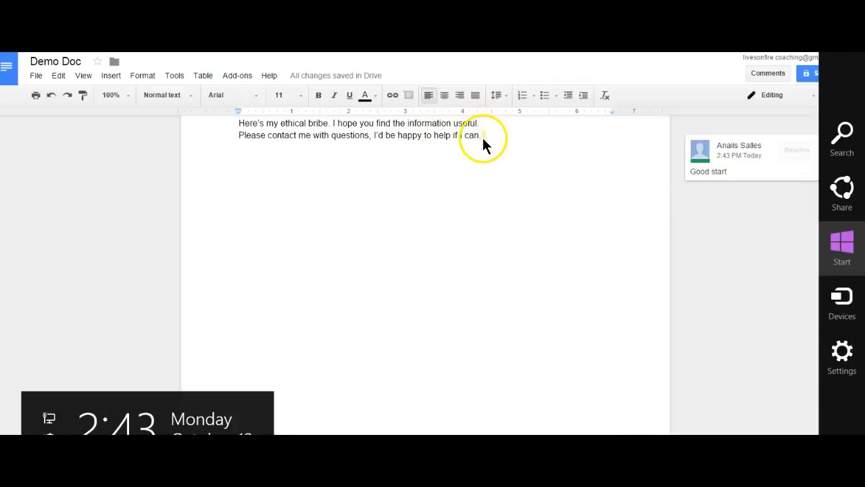
click(491, 162)
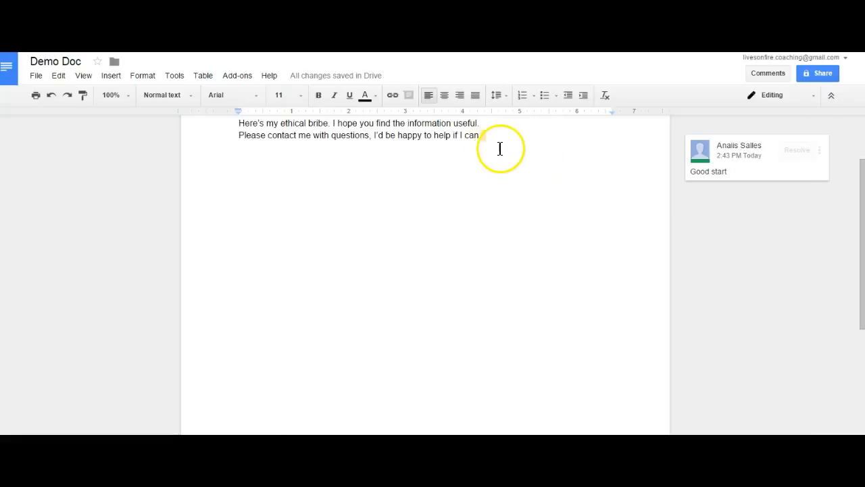
click(484, 134)
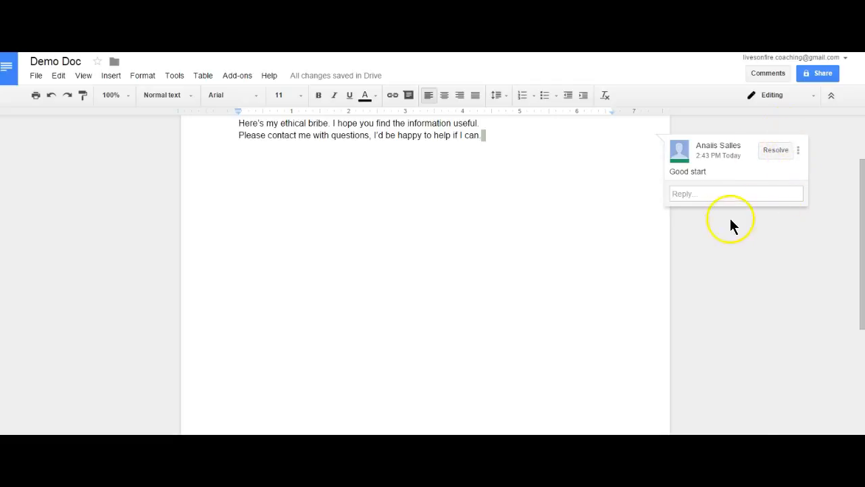
click(812, 96)
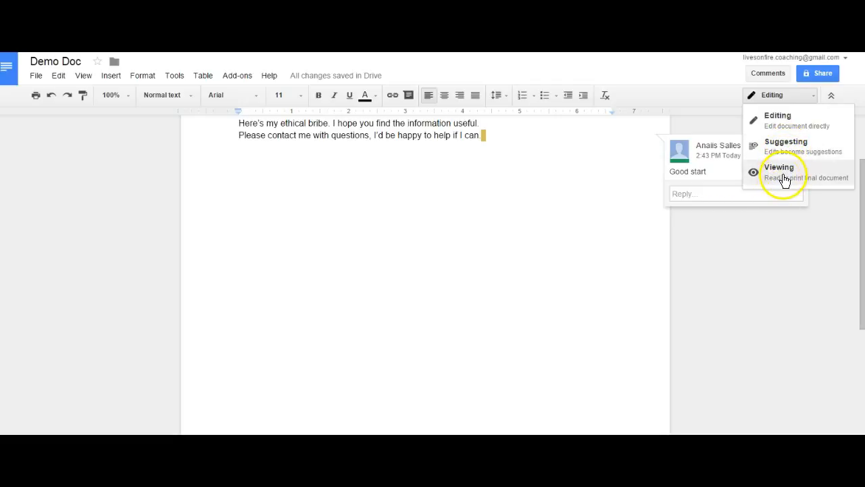
- Turn on link sharing for Demo Doc so anyone with the link can view
click(715, 126)
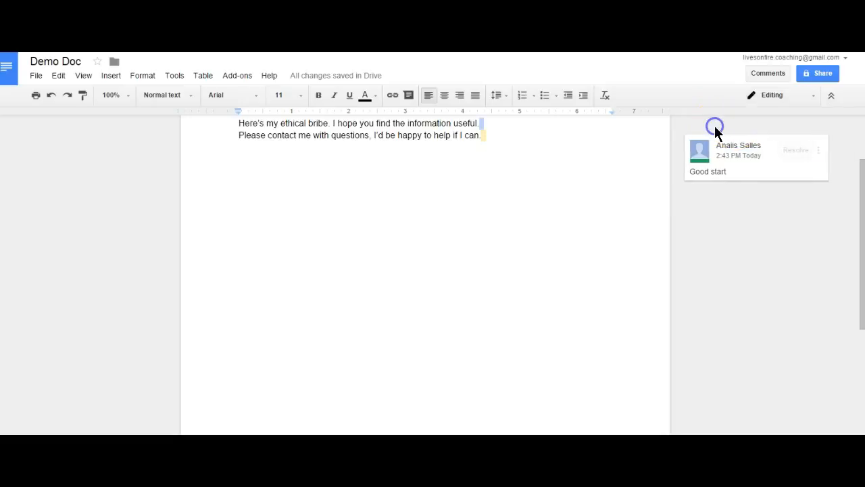
click(810, 73)
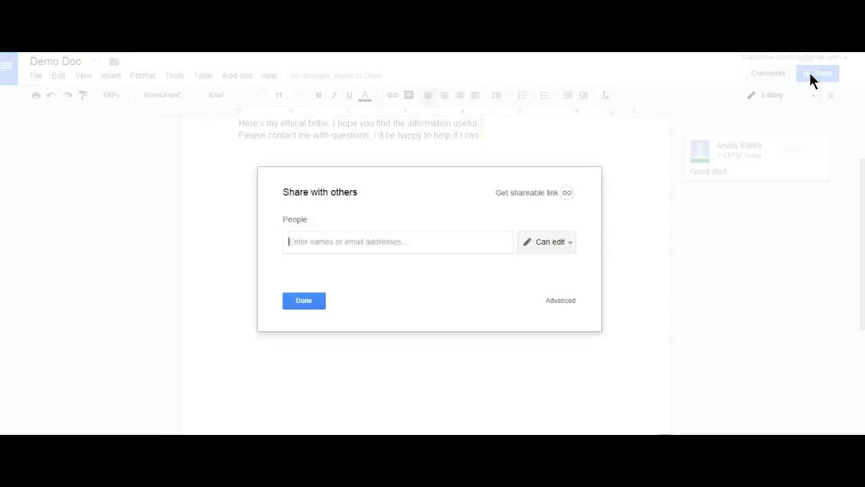
click(567, 194)
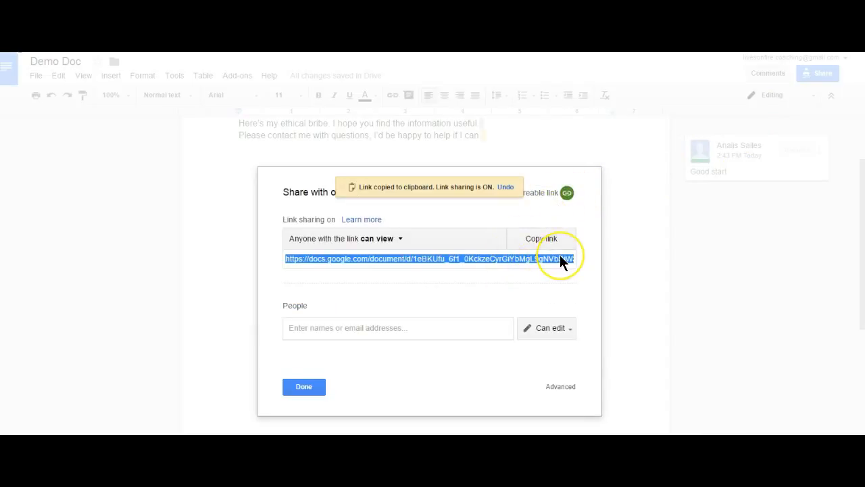
key(super+c)
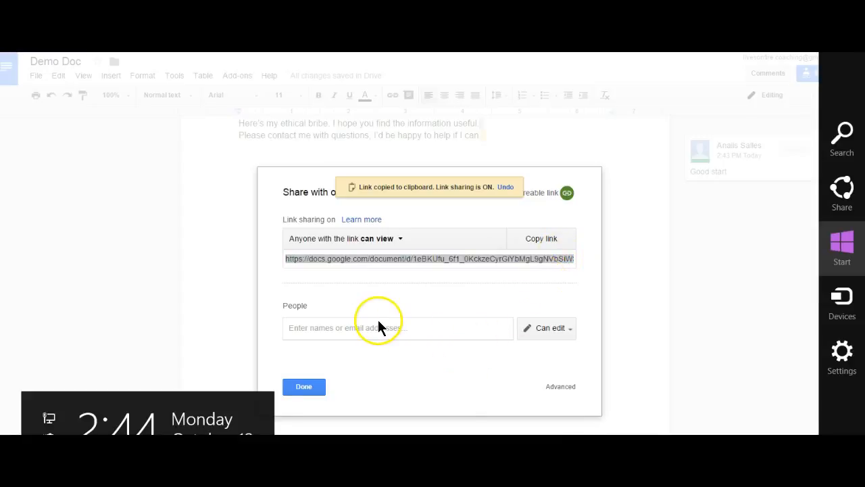
click(335, 328)
- Add the recipient's e-mail address with the note 'Take a look' in the share dialog
click(335, 327)
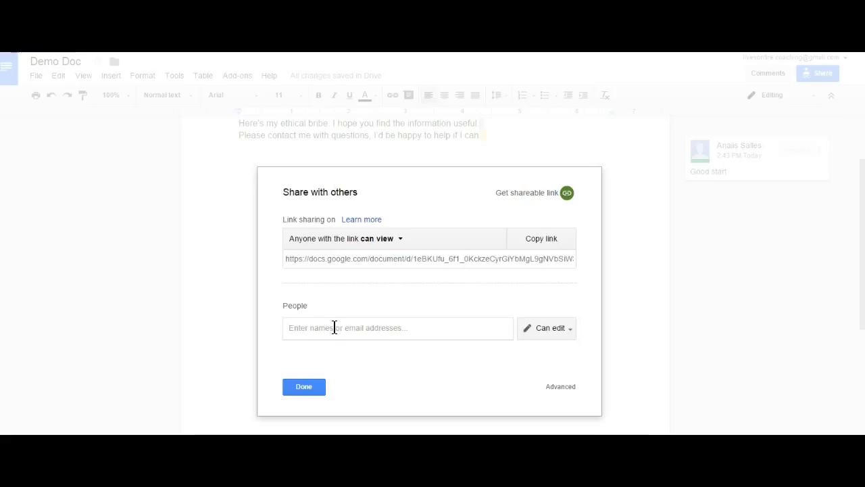
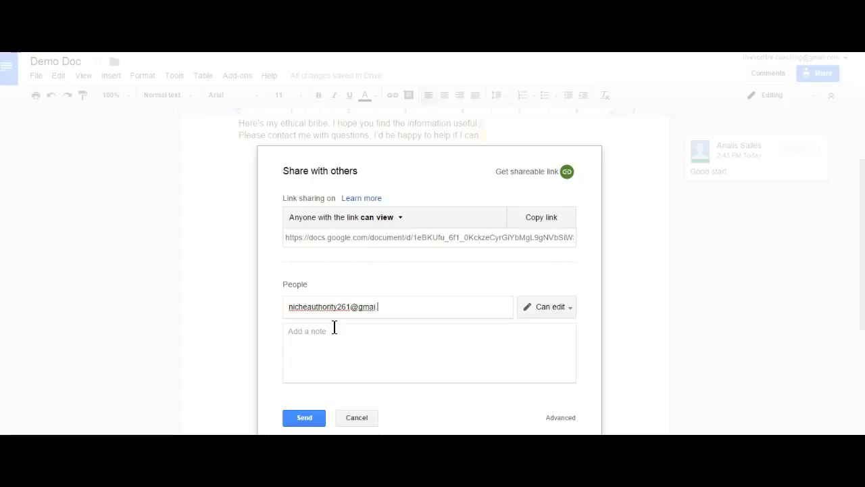
click(326, 331)
text(Take a look)
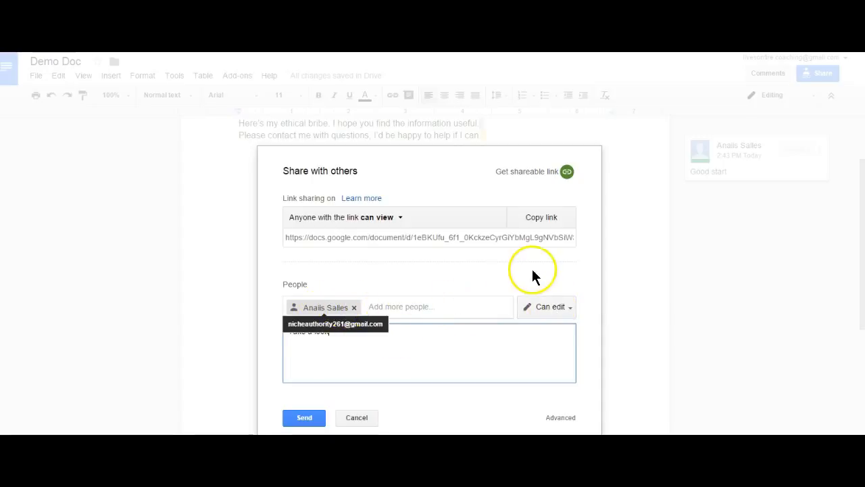
click(557, 304)
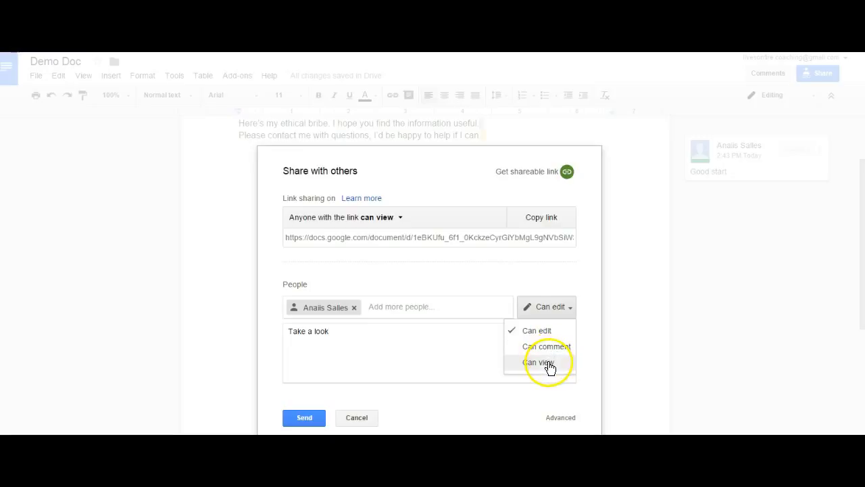
key(super+c)
key(super)
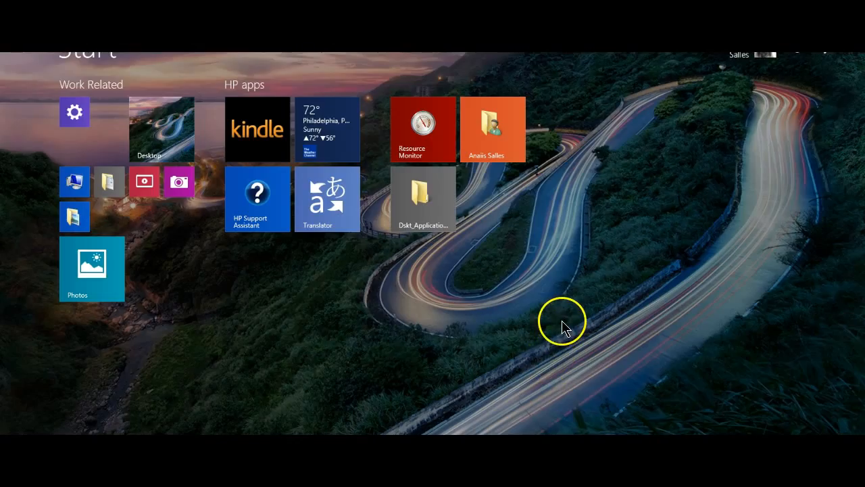
- Leave the Start screen for the desktop and close HP Support Assistant
click(150, 114)
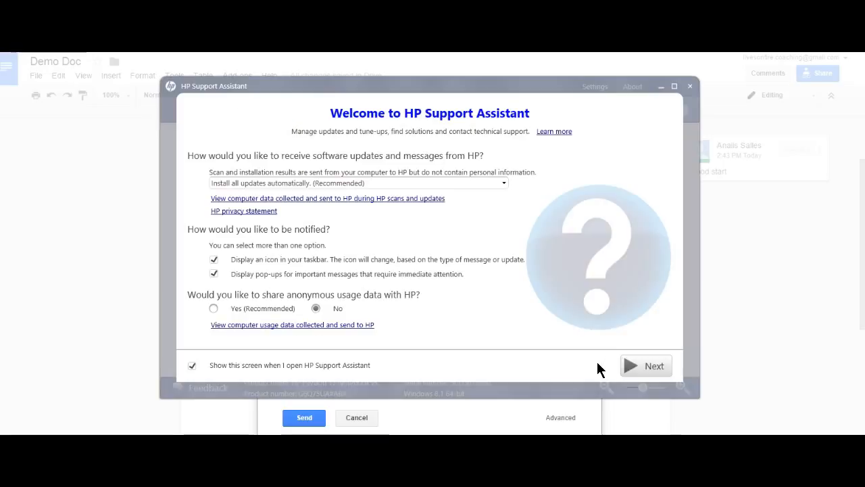
click(691, 86)
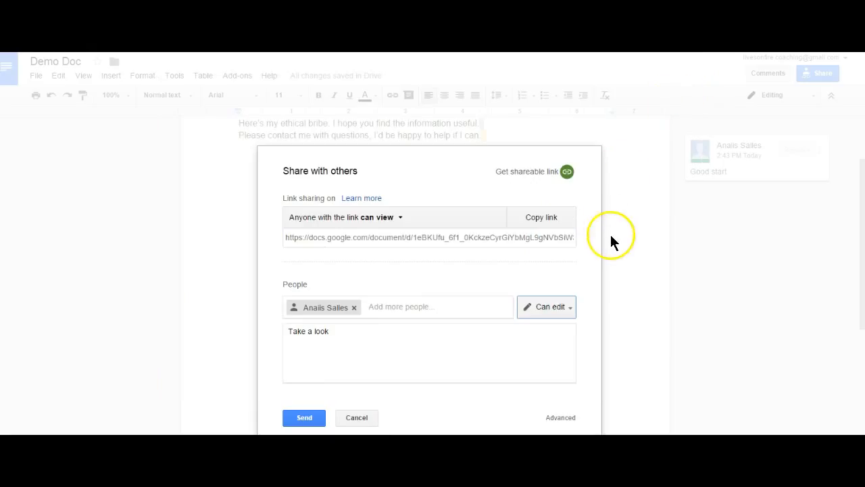
- Send the share invitation with the 'Take a look' note to the recipient
key(super+c)
click(634, 300)
key(super+c)
click(634, 301)
key(super+c)
click(634, 302)
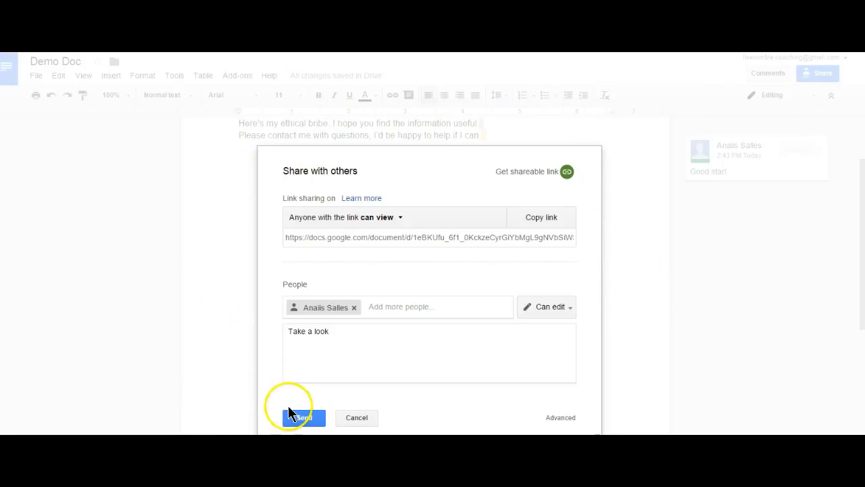
click(306, 418)
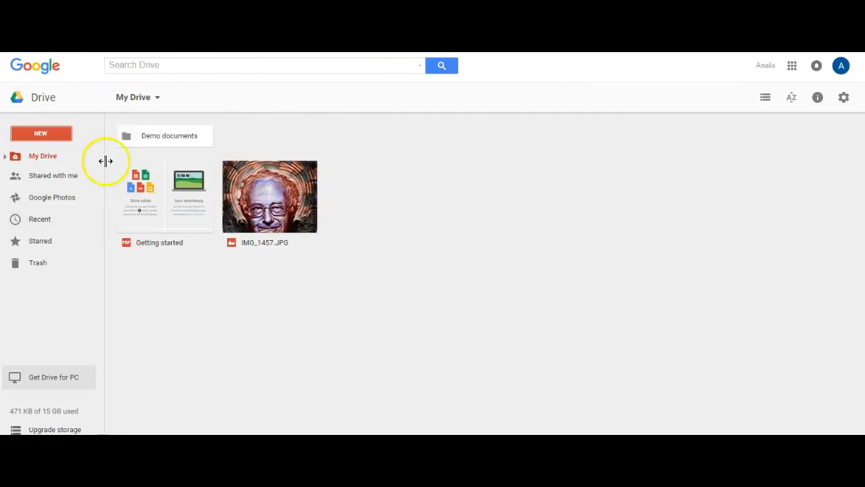
- Browse the Connect apps to Drive gallery without adding any app, then open the Google apps grid
click(40, 135)
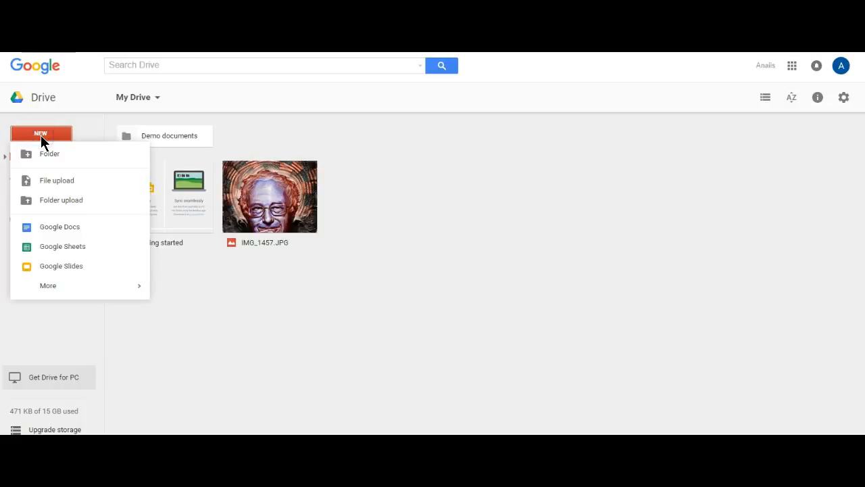
mouse_move(40, 291)
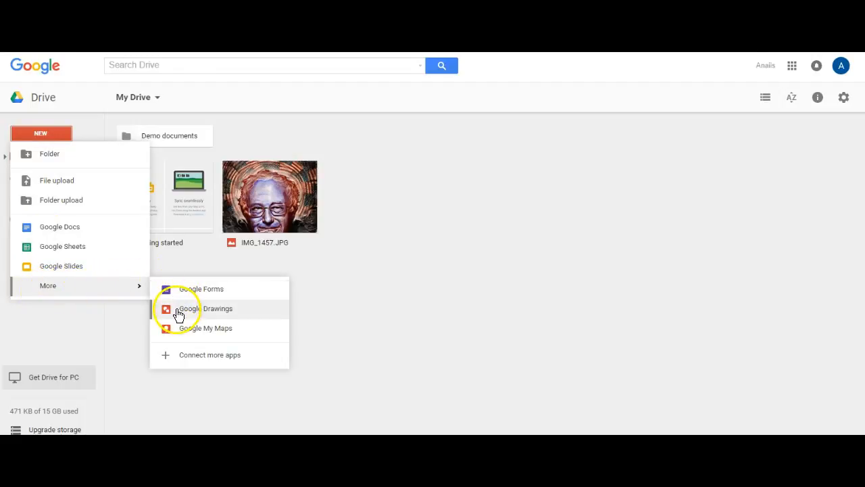
click(183, 358)
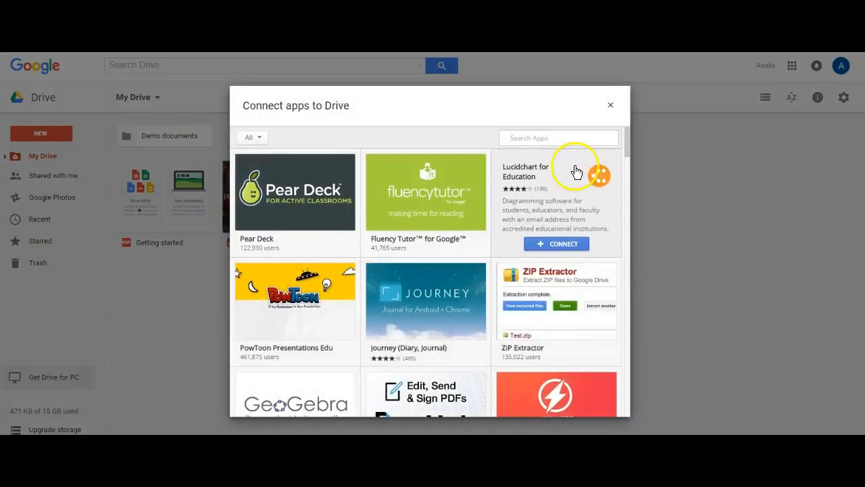
mouse_move(624, 147)
mouse_down()
mouse_move(623, 194)
mouse_move(625, 136)
mouse_up()
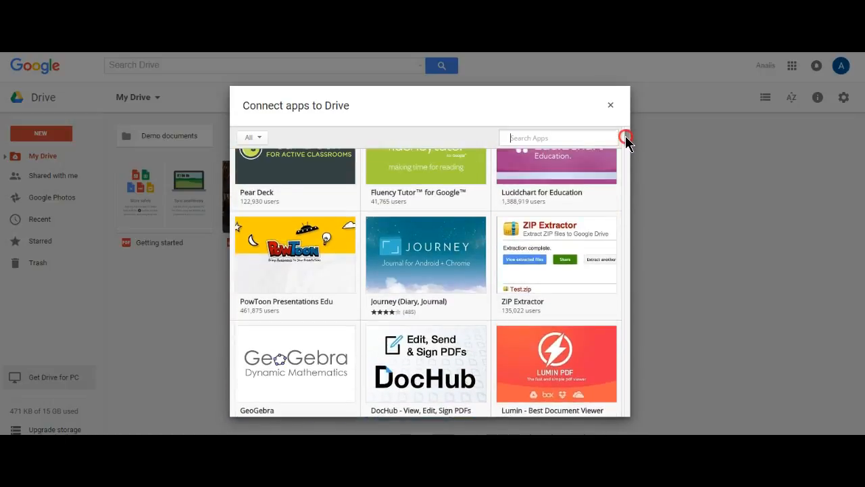
click(611, 106)
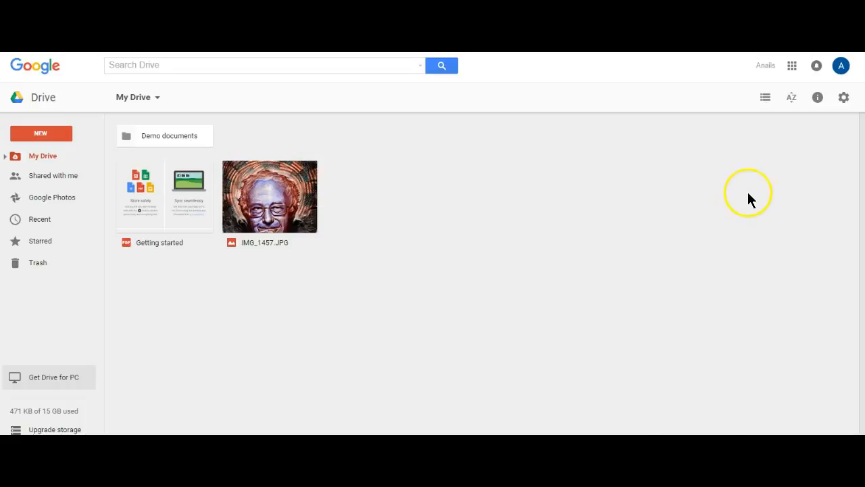
click(793, 66)
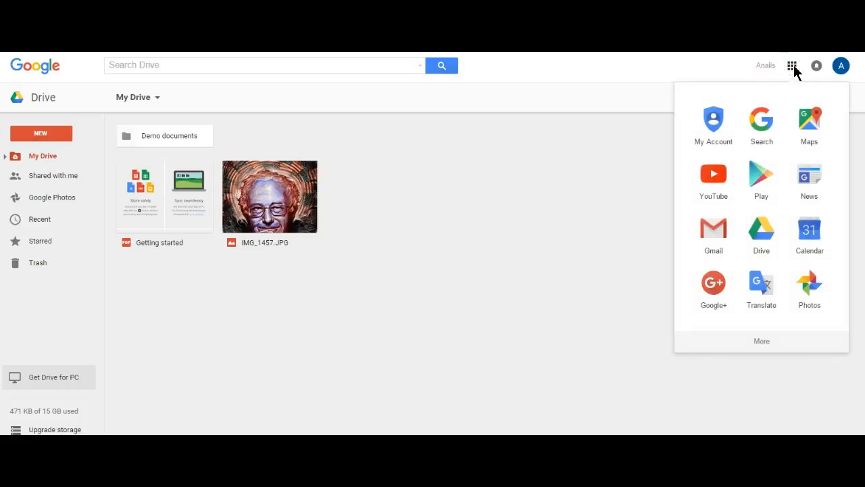